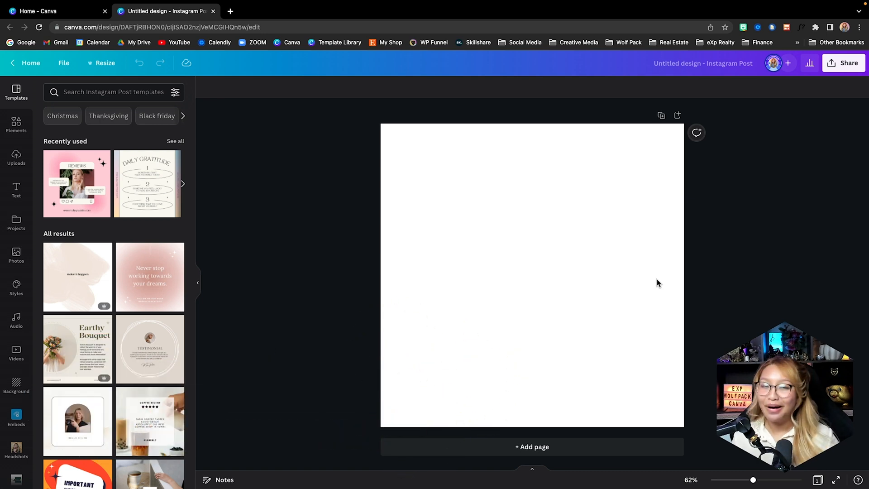
# Add two more blank pages to the design for a total of three
pyautogui.click(570, 268)
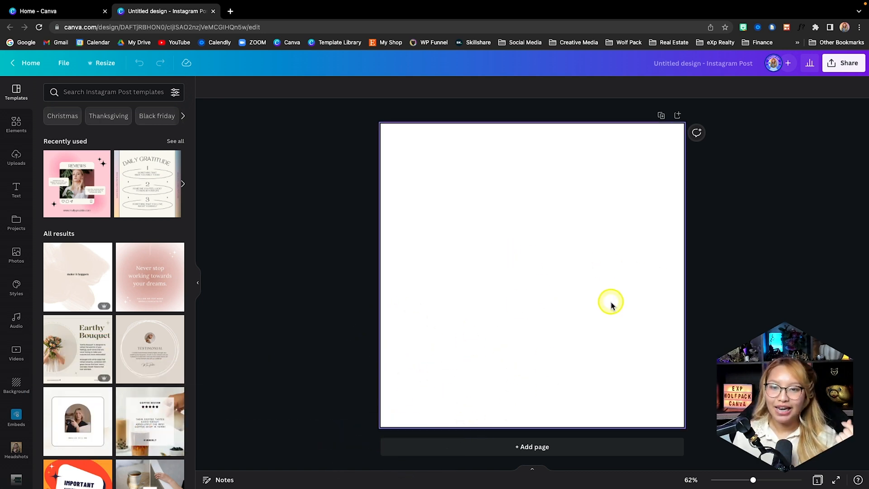
pyautogui.click(580, 447)
pyautogui.click(584, 445)
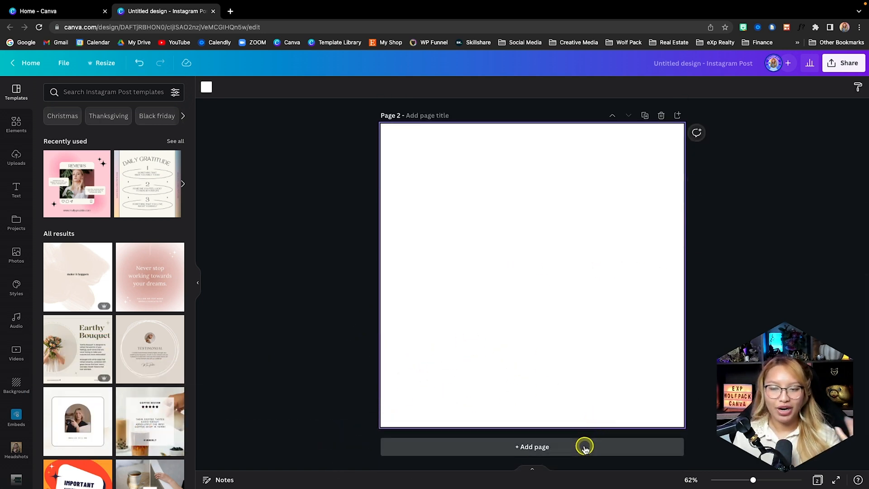
# Fill the backgrounds of all three pages with the dark green from the brand color palette
pyautogui.scroll(5, 588, 422)
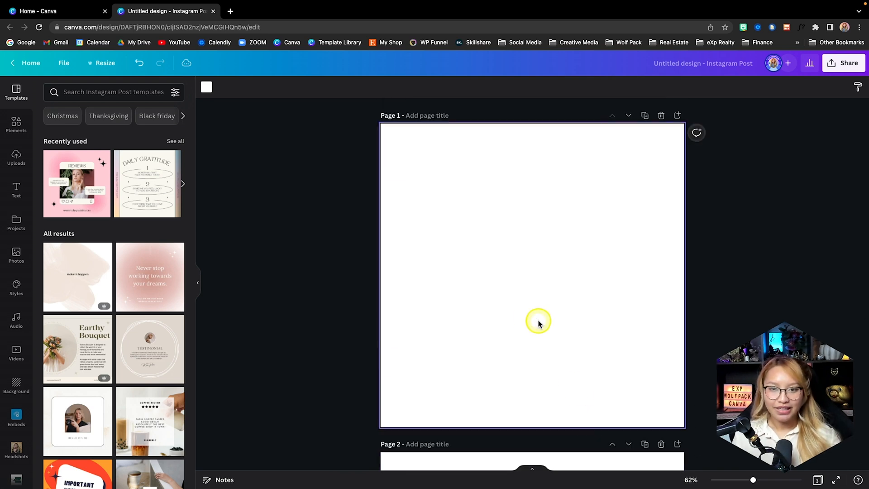
pyautogui.click(206, 90)
pyautogui.click(175, 199)
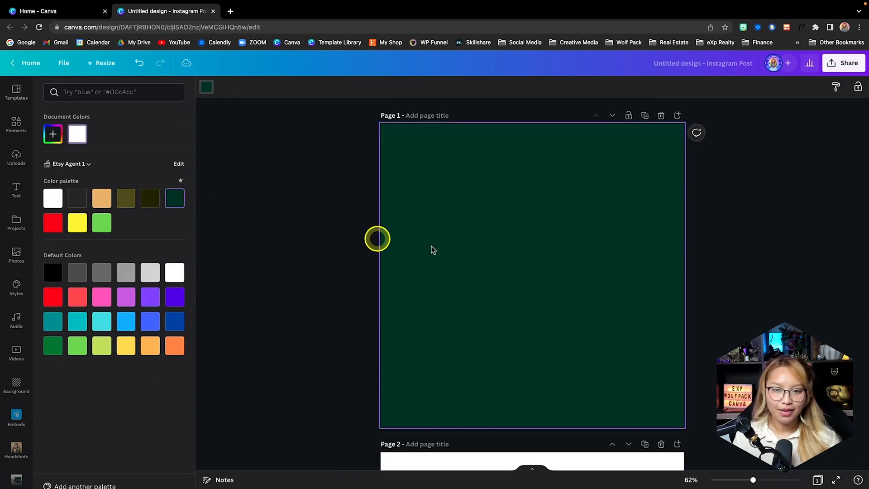
pyautogui.scroll(-6, 576, 256)
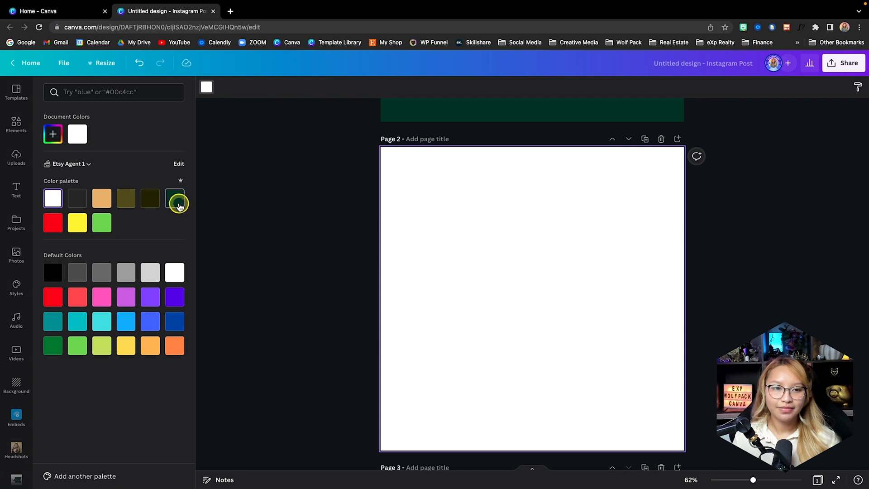
pyautogui.click(175, 198)
pyautogui.scroll(-6, 484, 275)
pyautogui.click(175, 198)
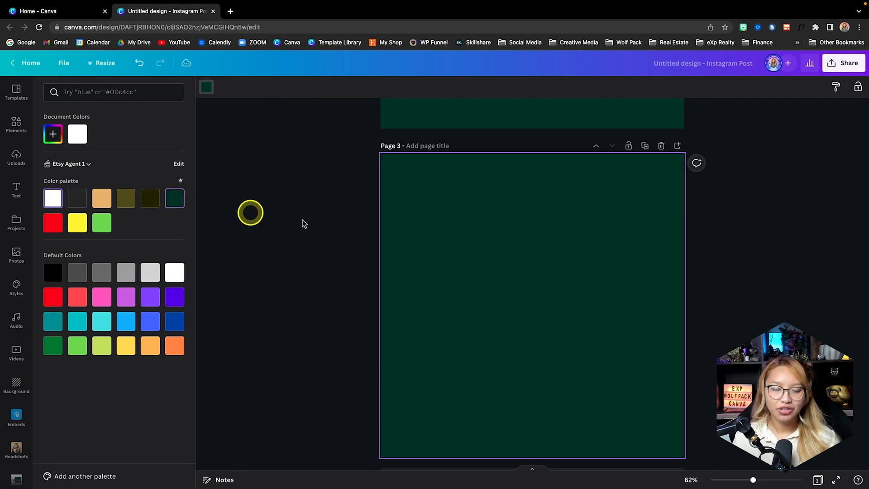
# Insert the landscape headshot with the hair bun and black top from the Headshots folder onto page 1
pyautogui.scroll(10, 368, 226)
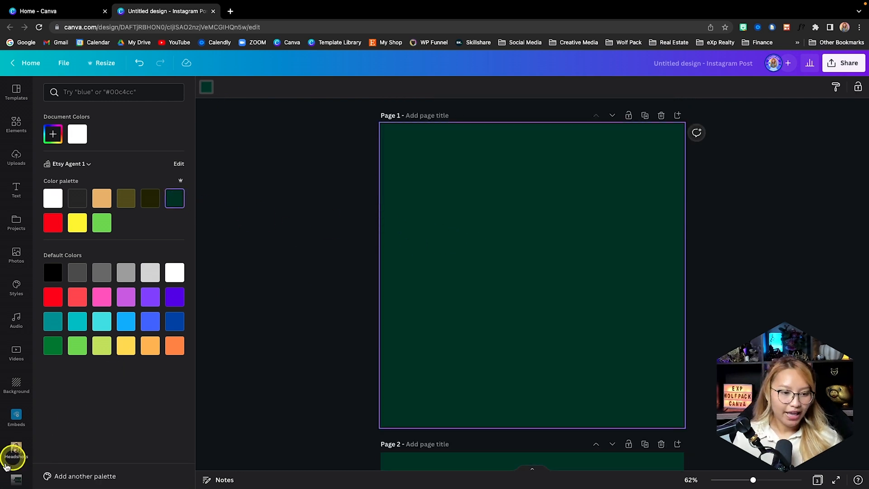
pyautogui.click(15, 449)
pyautogui.scroll(-10, 90, 396)
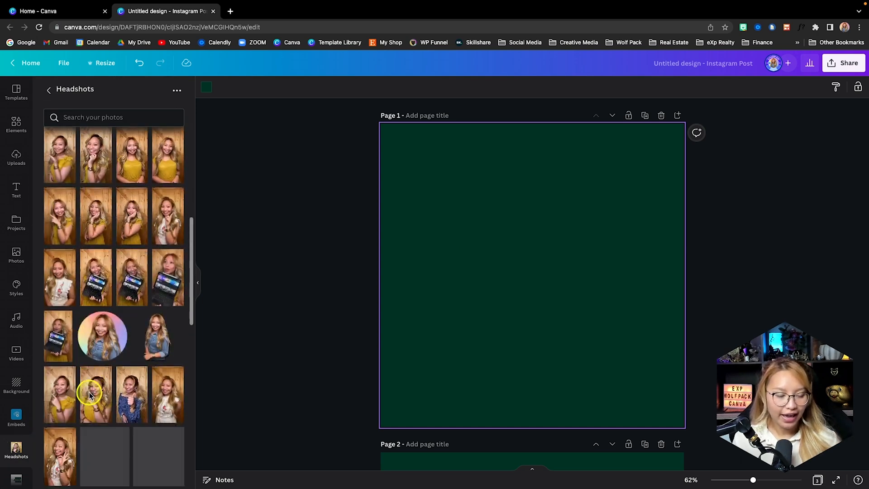
pyautogui.scroll(-5, 90, 396)
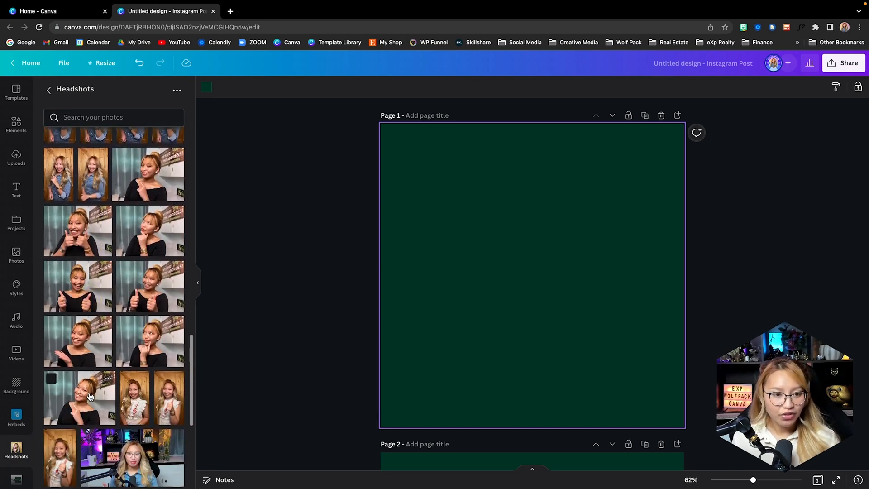
pyautogui.scroll(-3, 90, 396)
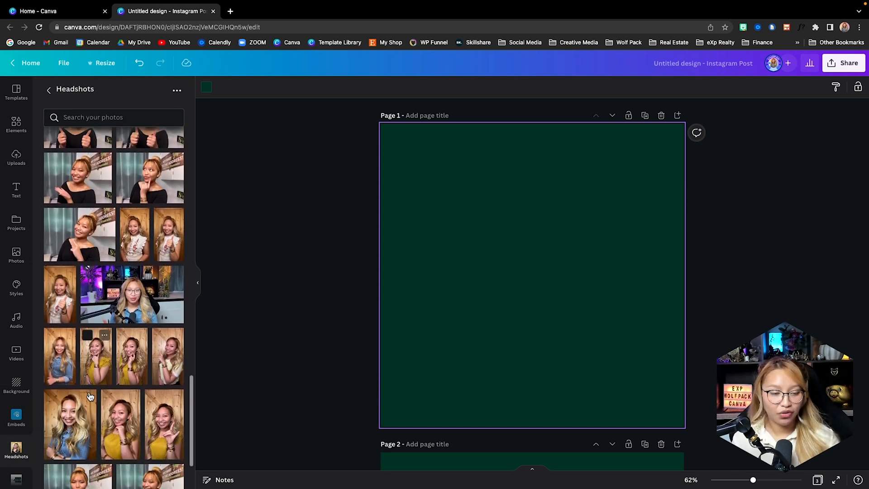
pyautogui.scroll(-10, 90, 396)
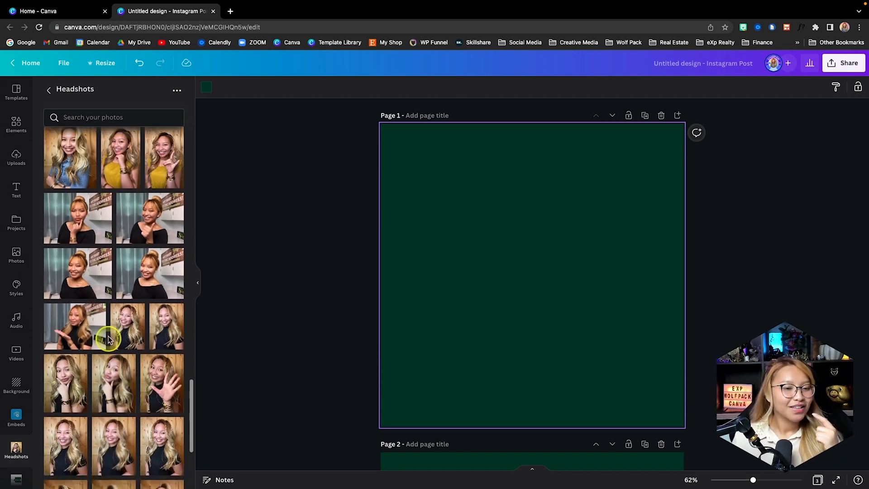
pyautogui.click(148, 276)
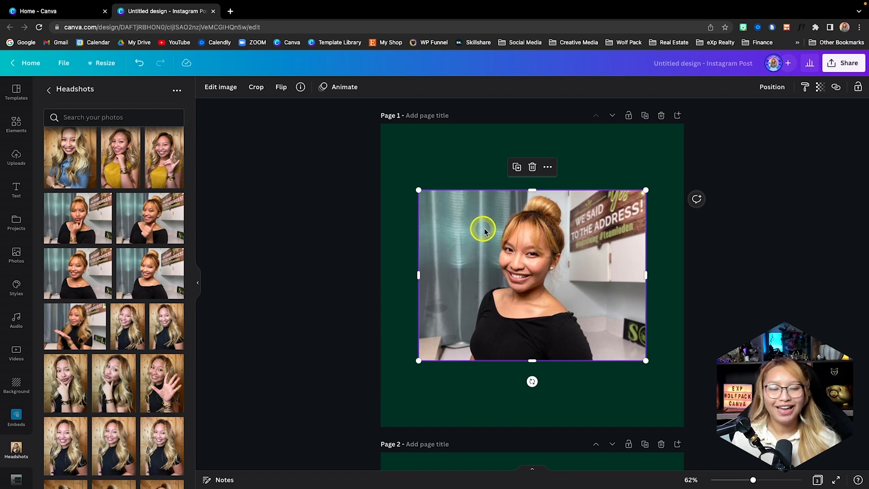
# Remove the background of the headshot on page 1 with the Background Remover and apply it
pyautogui.click(219, 90)
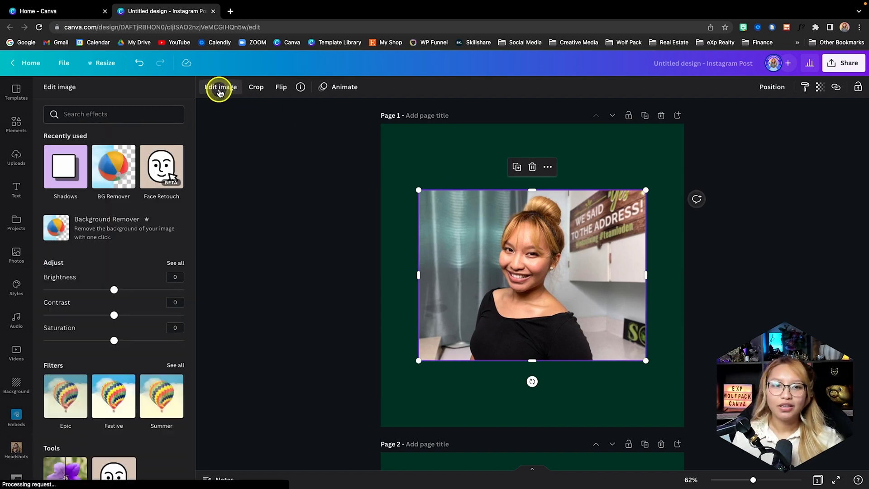
pyautogui.click(117, 183)
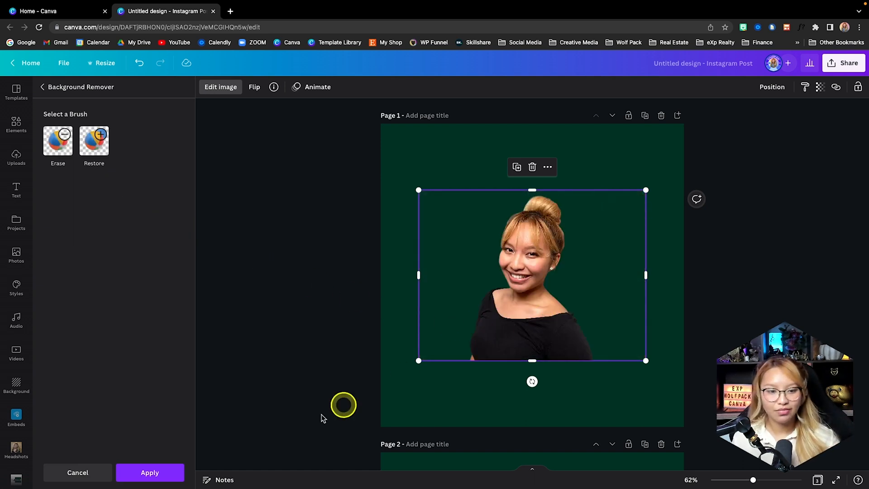
pyautogui.click(160, 475)
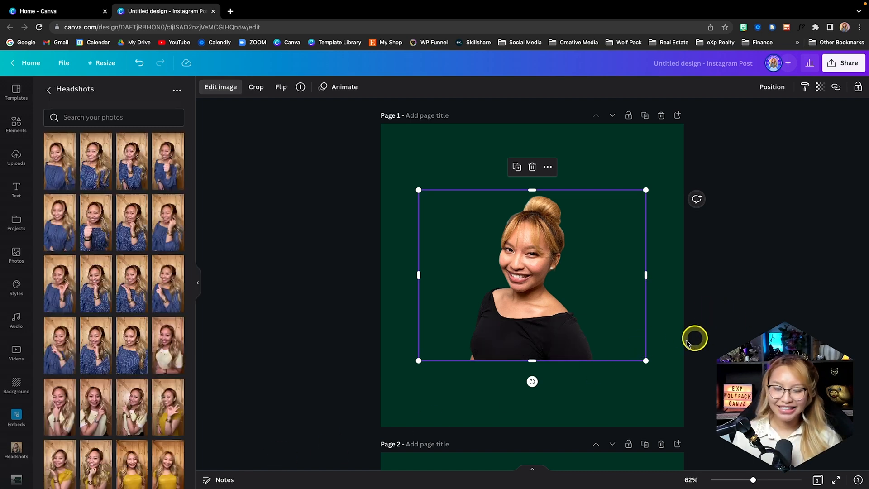
# Copy the cut-out portrait from page 1 onto pages 2 and 3
pyautogui.scroll(-3, 578, 361)
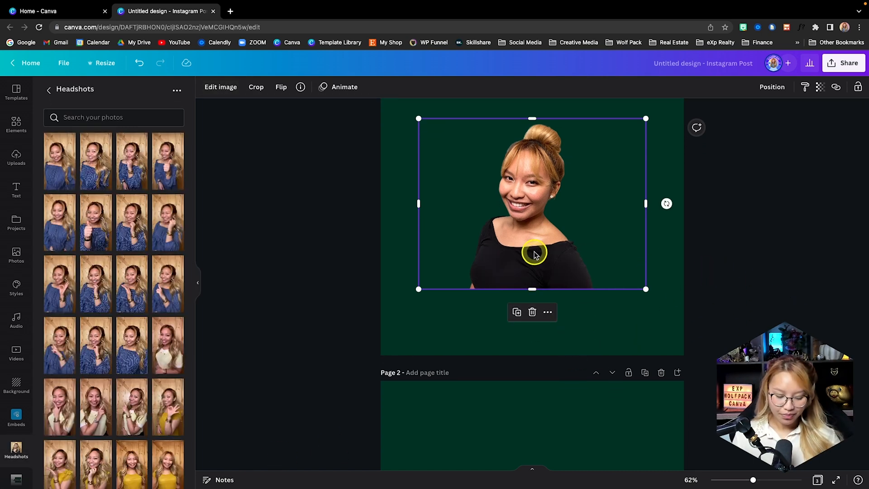
pyautogui.scroll(-3, 534, 280)
pyautogui.hotkey('ctrl', 'v')
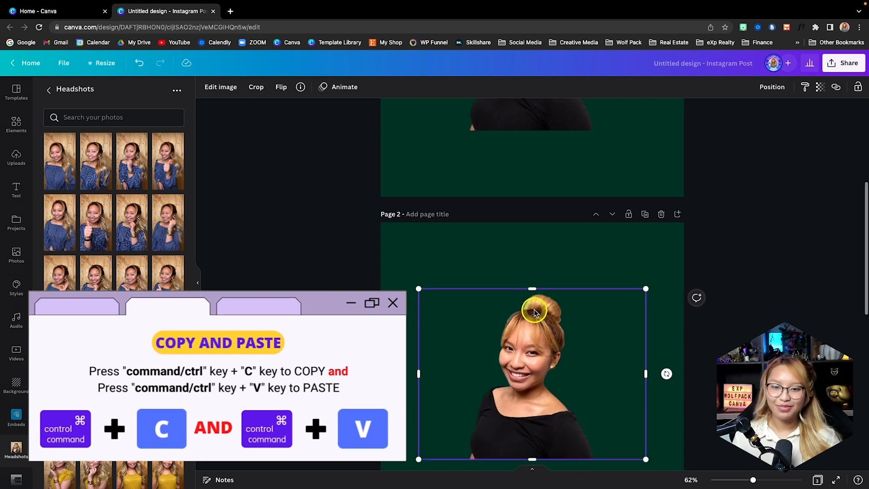
pyautogui.scroll(-8, 534, 310)
pyautogui.hotkey('ctrl', 'v')
pyautogui.scroll(12, 534, 309)
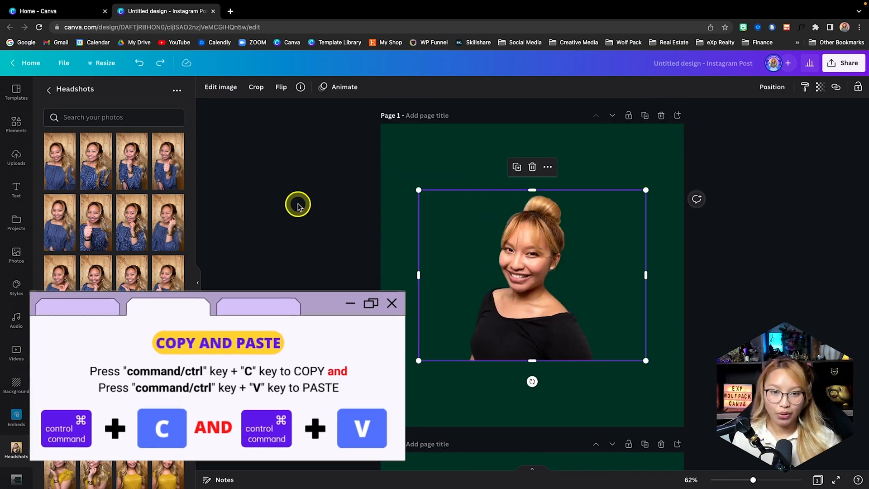
# Add a Glow shadow to the cut-out portrait on page 1 and open its settings
pyautogui.click(220, 86)
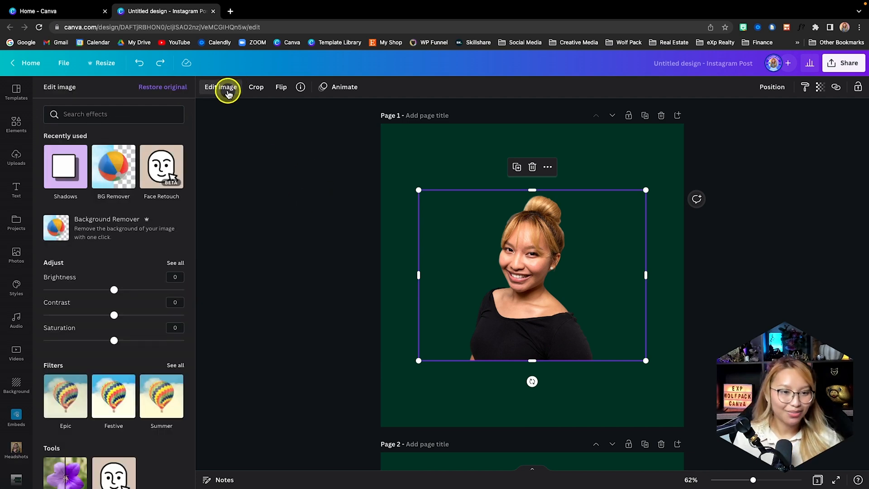
pyautogui.click(68, 170)
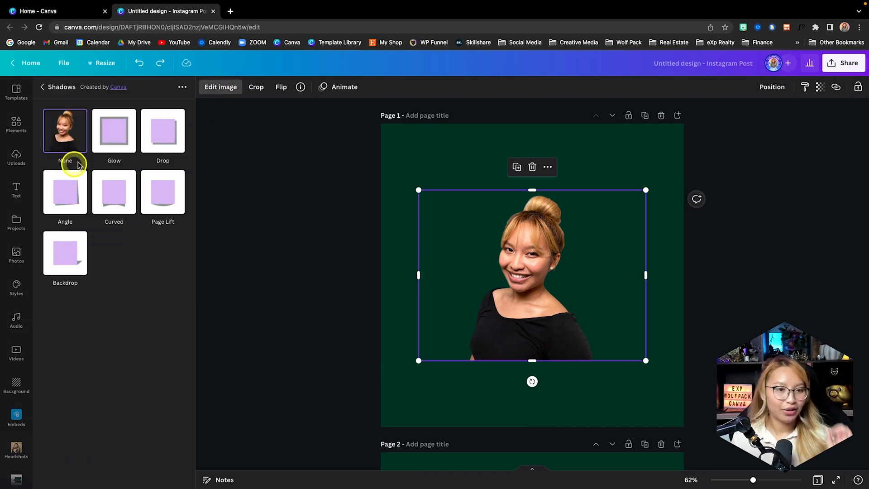
pyautogui.click(114, 131)
pyautogui.click(114, 132)
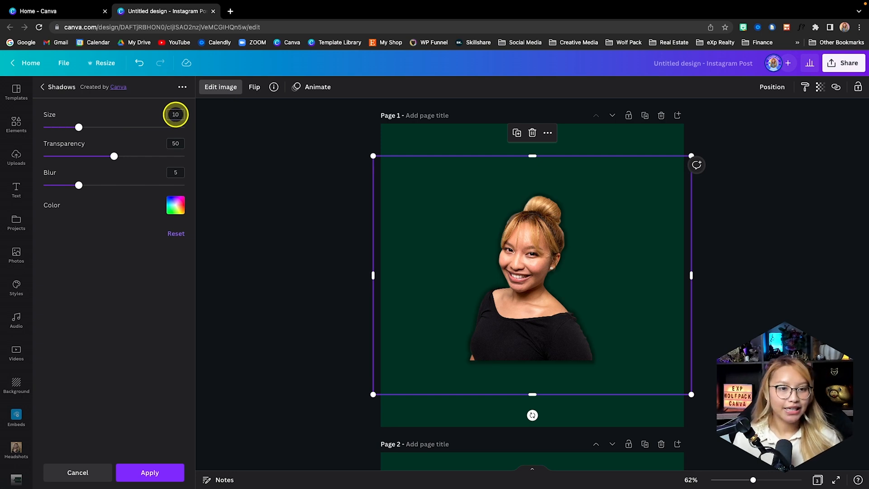
# Set the glow's transparency to 100, blur to 2 and color to white, and apply it
pyautogui.moveTo(151, 158); pyautogui.dragTo(189, 176)
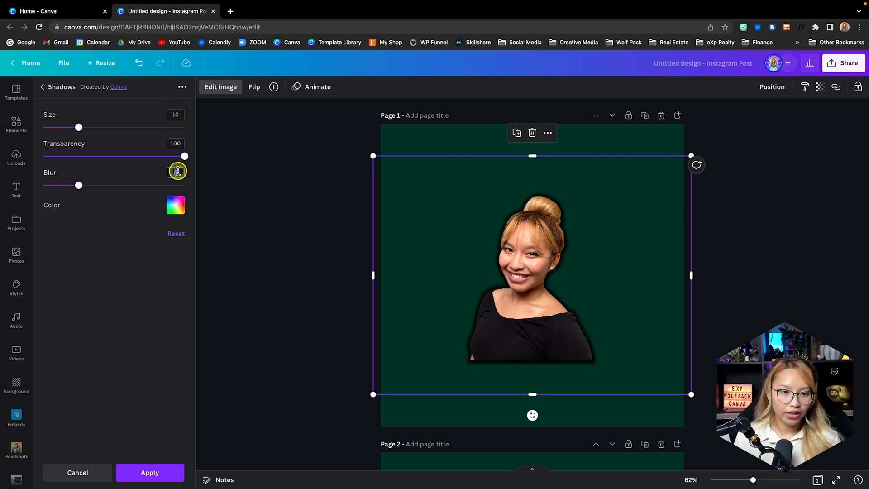
pyautogui.click(177, 205)
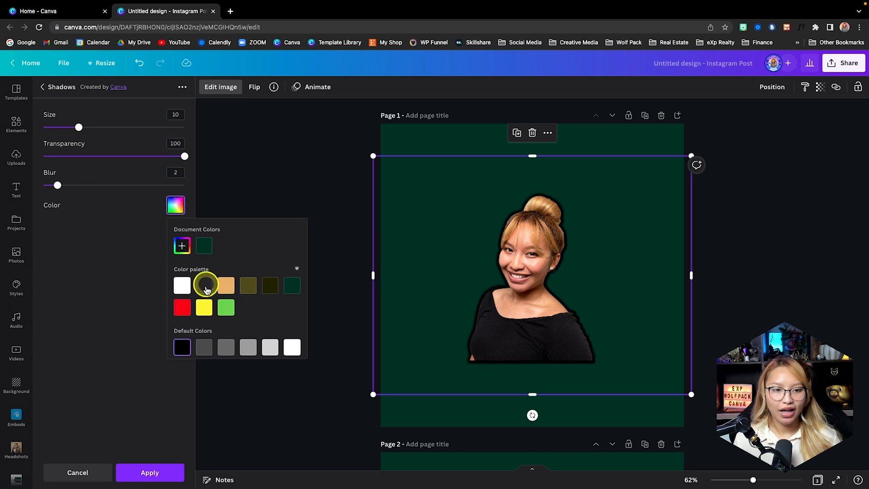
pyautogui.click(183, 285)
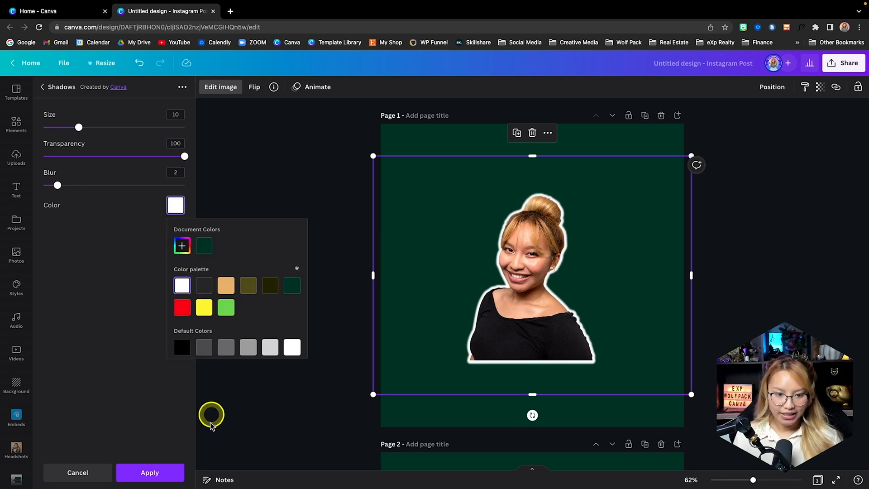
pyautogui.click(154, 474)
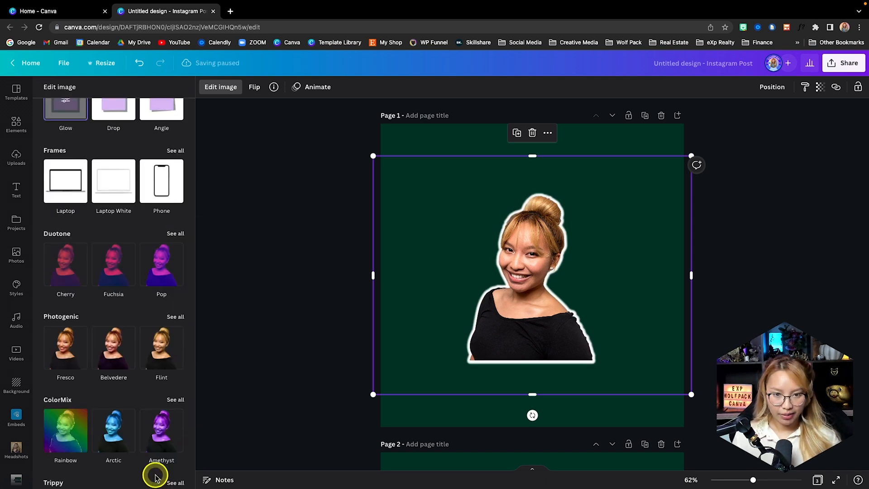
pyautogui.click(720, 357)
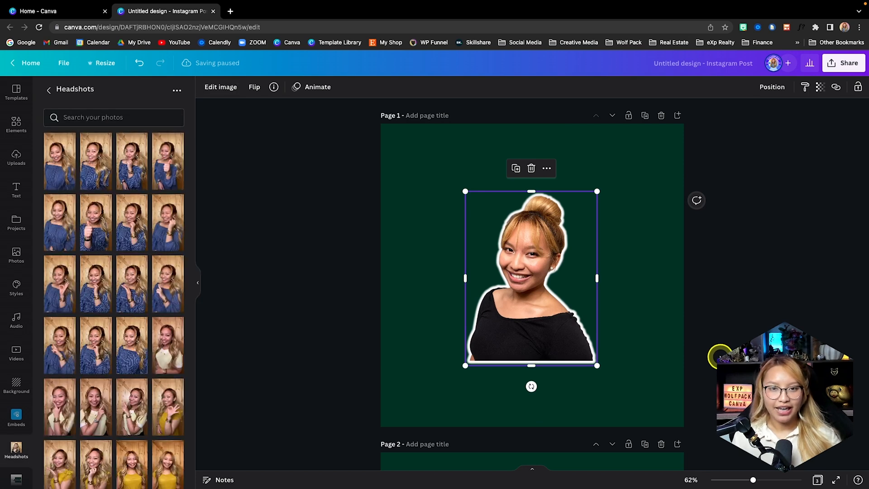
pyautogui.click(717, 344)
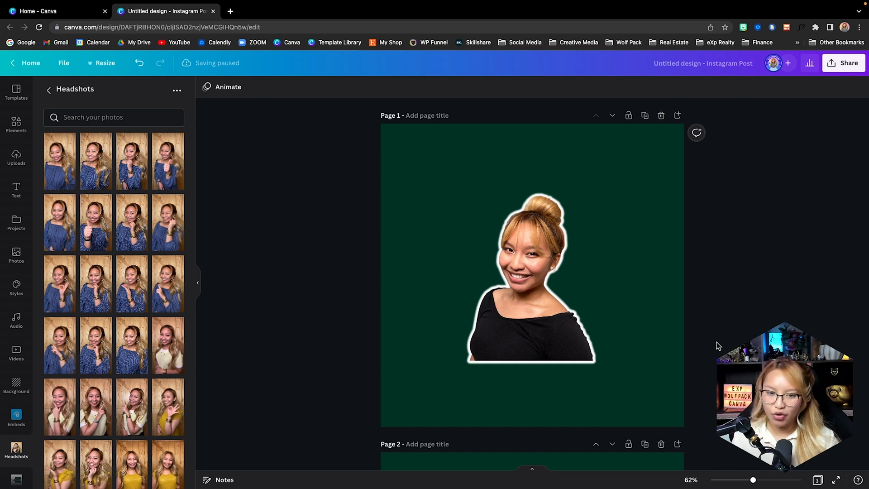
# Enlarge the outlined portrait on page 1 to about 778 by 1,028 and align it with the page's bottom edge
pyautogui.click(557, 333)
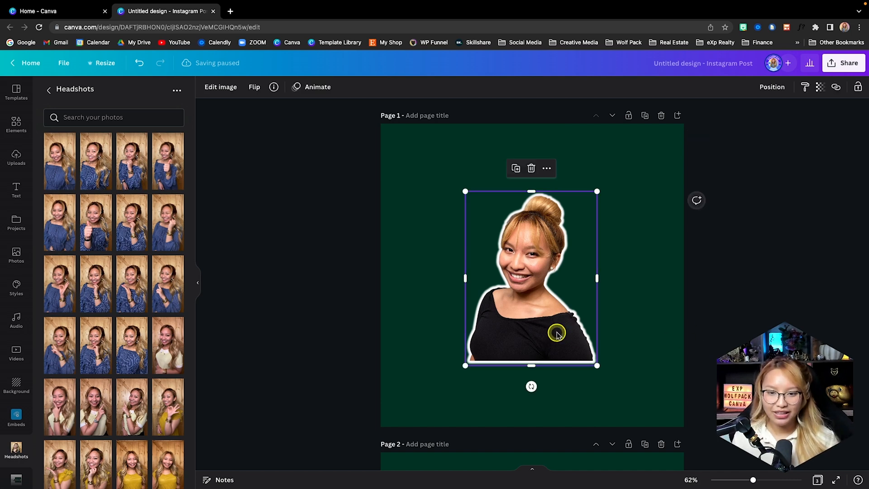
pyautogui.click(673, 344)
pyautogui.click(587, 293)
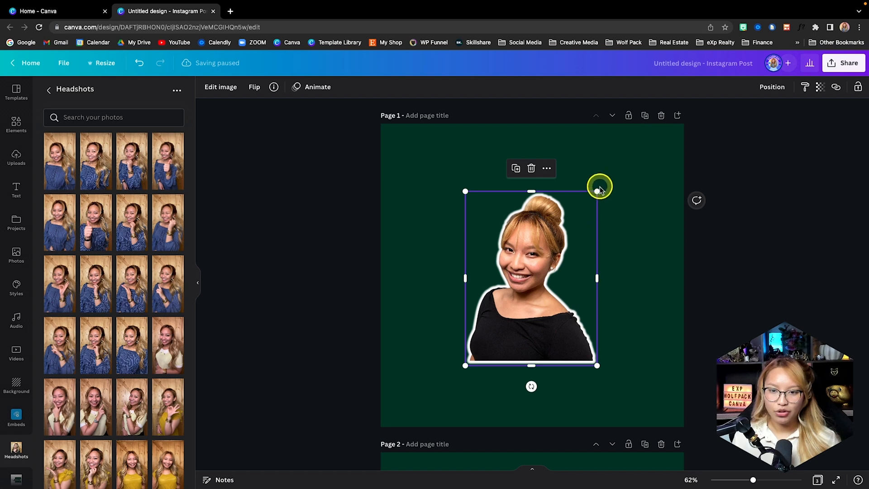
pyautogui.moveTo(599, 191); pyautogui.dragTo(724, 111)
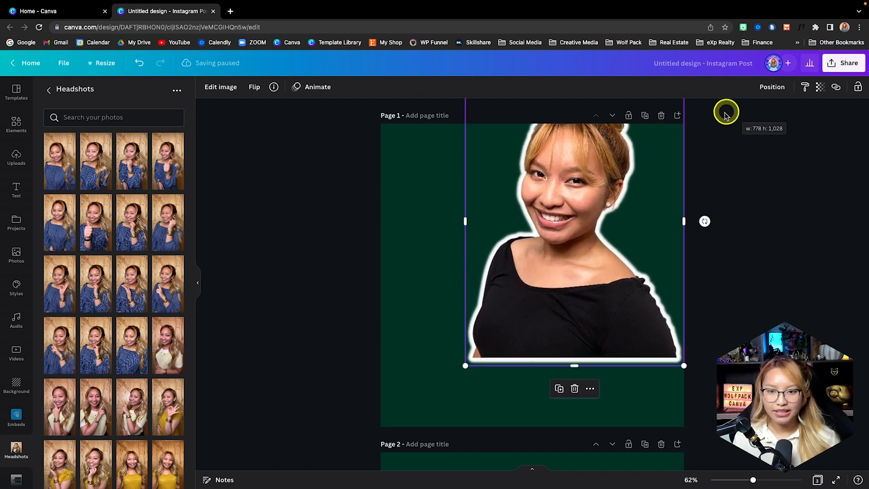
pyautogui.moveTo(594, 225); pyautogui.dragTo(565, 294)
pyautogui.click(740, 251)
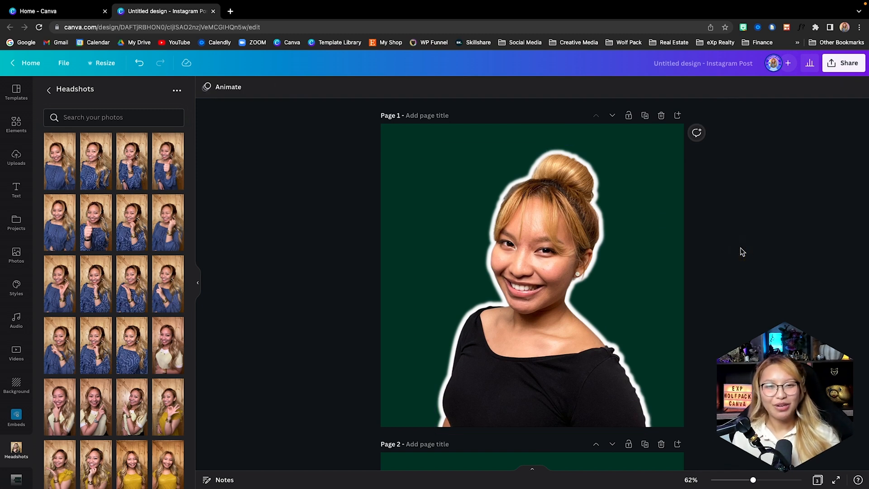
# Apply a Drop shadow with its default bottom-right settings to the cut-out portrait on page 2
pyautogui.scroll(-8, 742, 252)
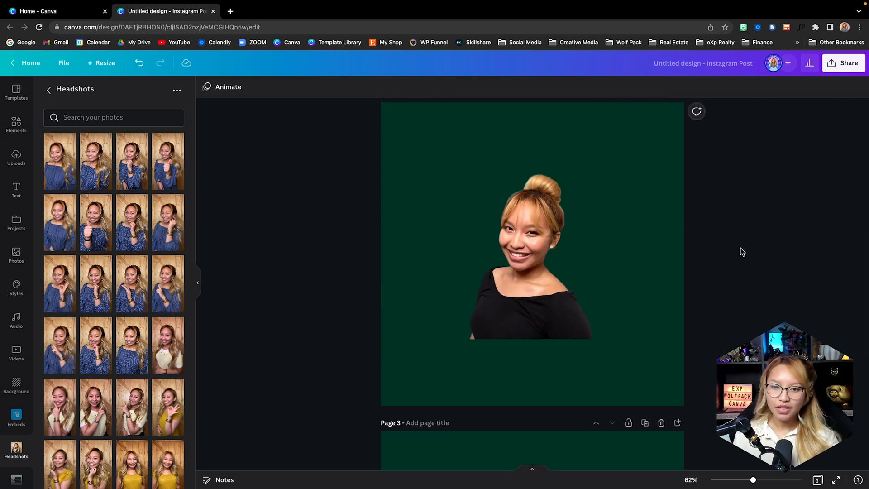
pyautogui.scroll(-1, 615, 270)
pyautogui.click(612, 267)
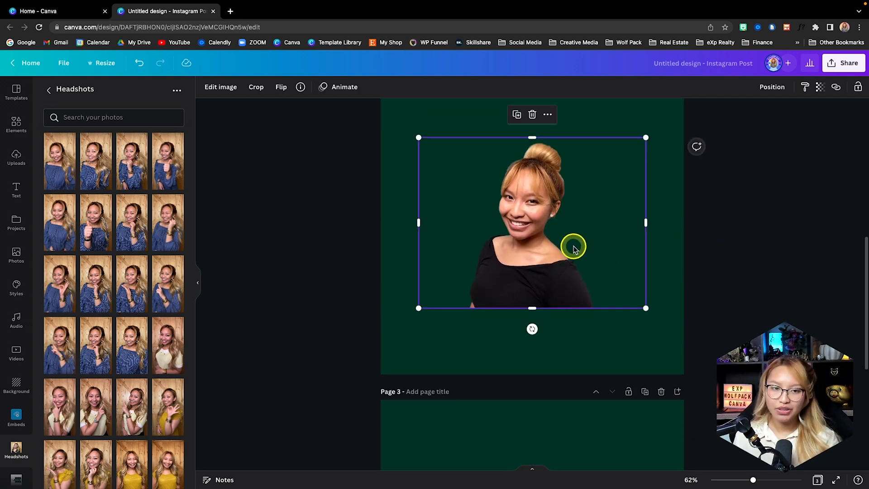
pyautogui.click(224, 89)
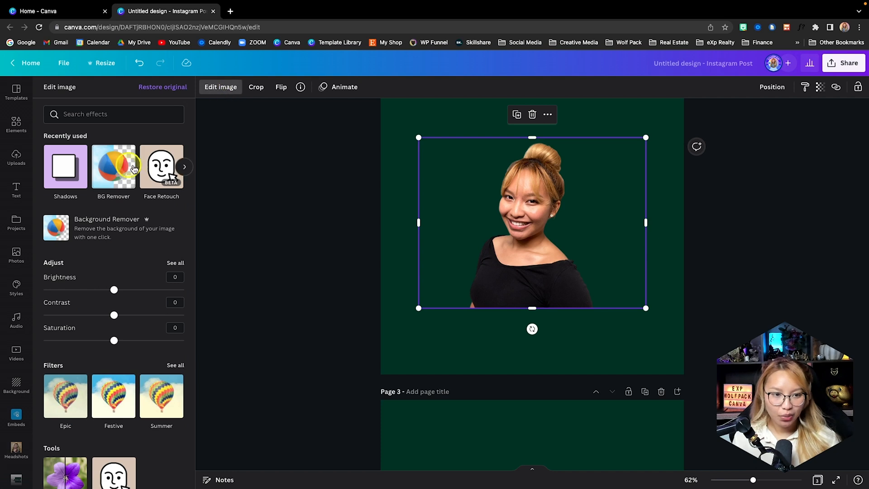
pyautogui.click(69, 173)
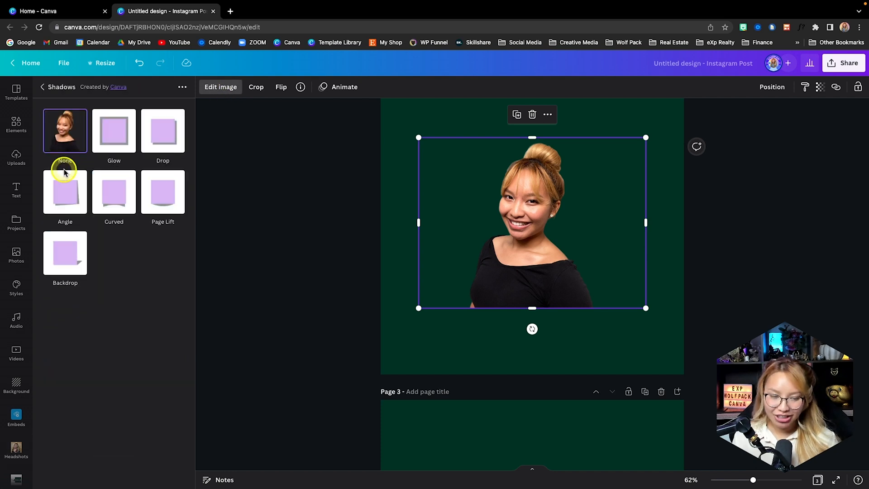
pyautogui.click(169, 137)
pyautogui.click(167, 135)
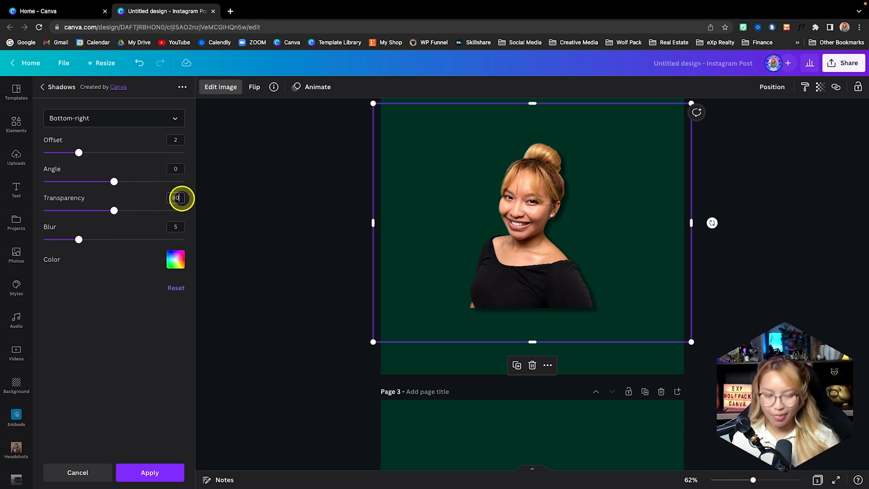
pyautogui.click(163, 469)
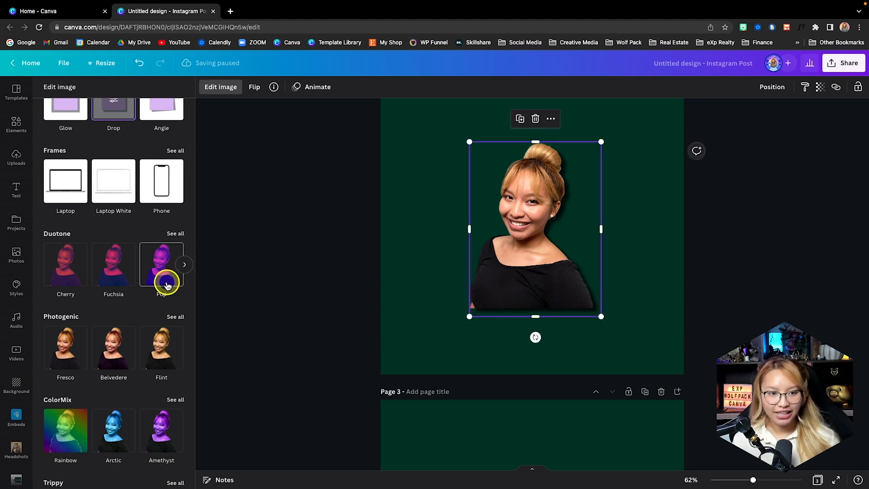
pyautogui.scroll(7, 165, 281)
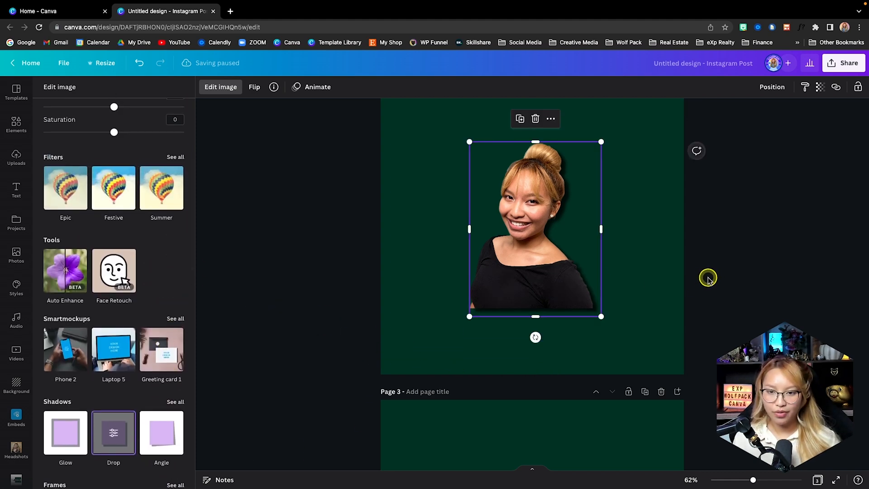
pyautogui.click(708, 278)
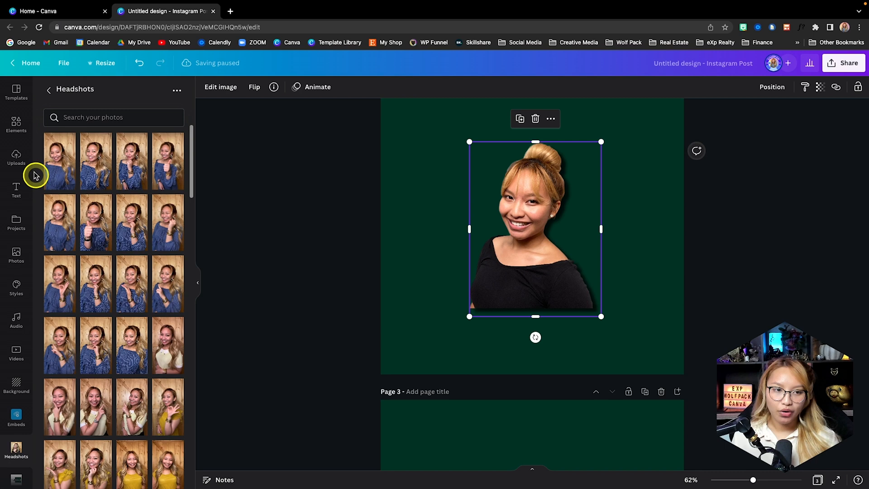
# Find the blurred orange "gradient circle" graphic in the elements, add it to page 2 and recolor it with the brand palette's light gold
pyautogui.click(16, 123)
pyautogui.click(97, 92)
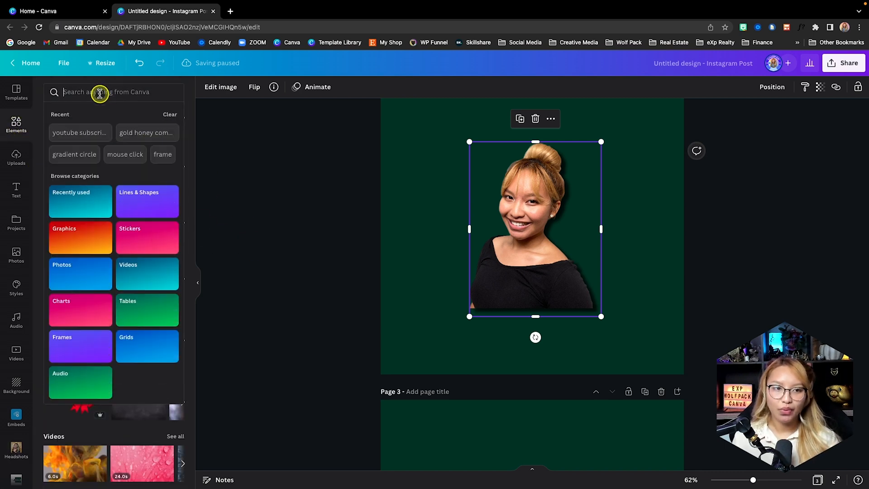
pyautogui.write('grad')
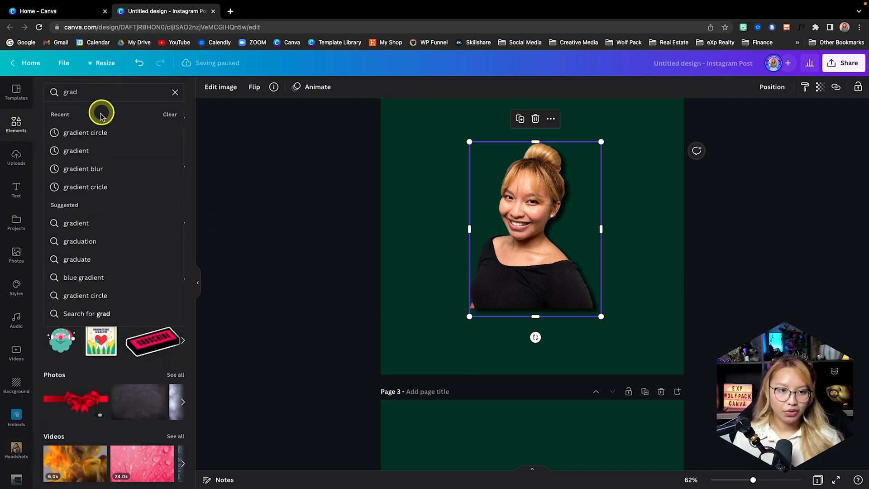
pyautogui.click(100, 133)
pyautogui.click(67, 194)
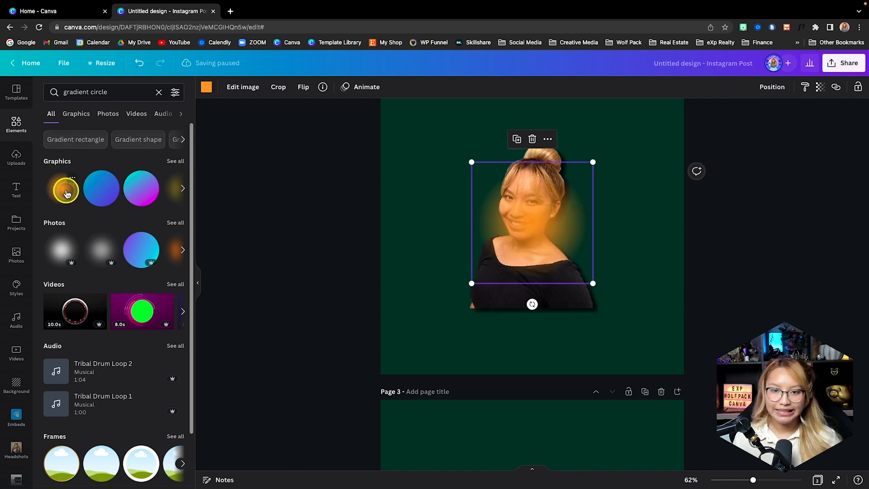
pyautogui.click(208, 88)
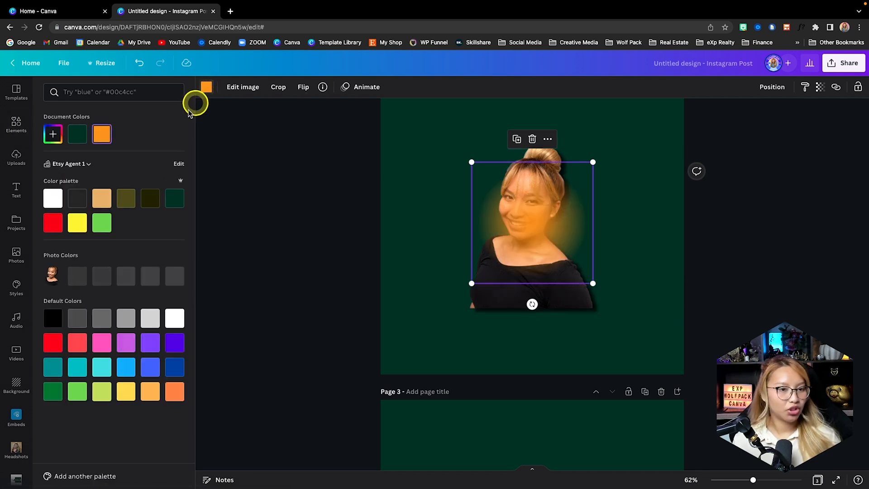
pyautogui.click(102, 198)
# Add the first "gold honey comb abstract shape" graphic to the upper-left area of page 2 and recolor it light gold #e8bb74
pyautogui.click(18, 123)
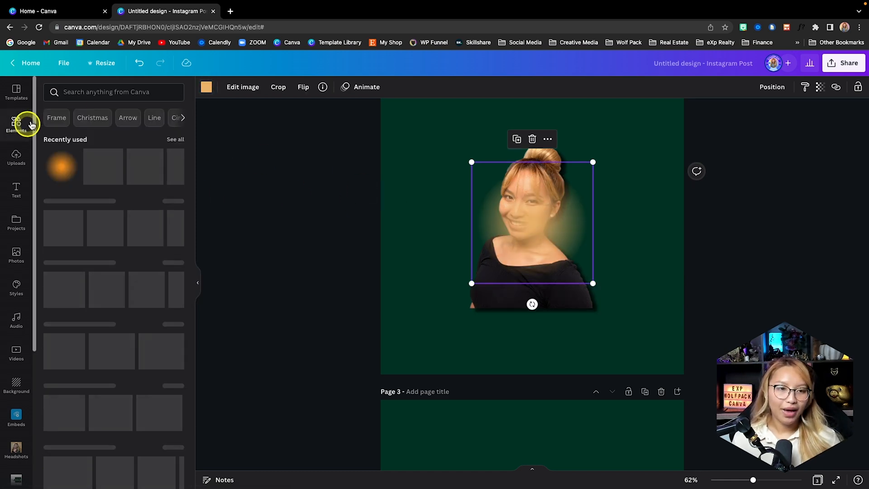
pyautogui.click(99, 92)
pyautogui.write('honey comb abstract shape')
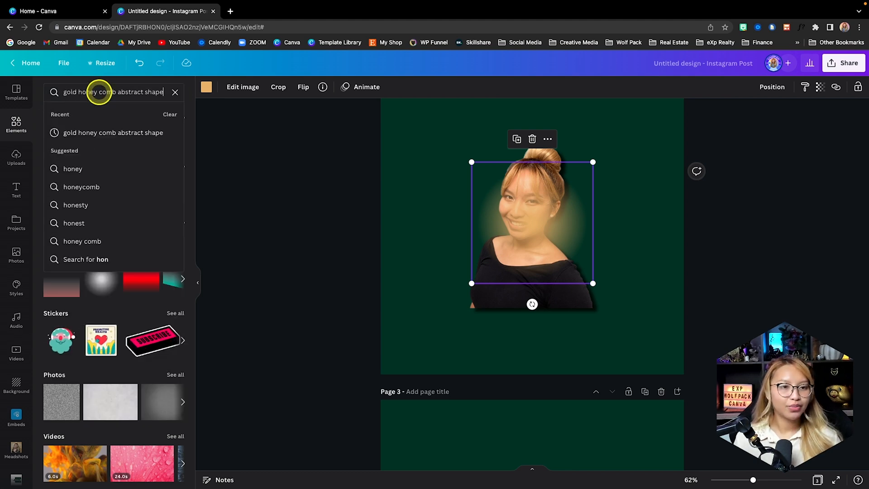
pyautogui.press('Down')
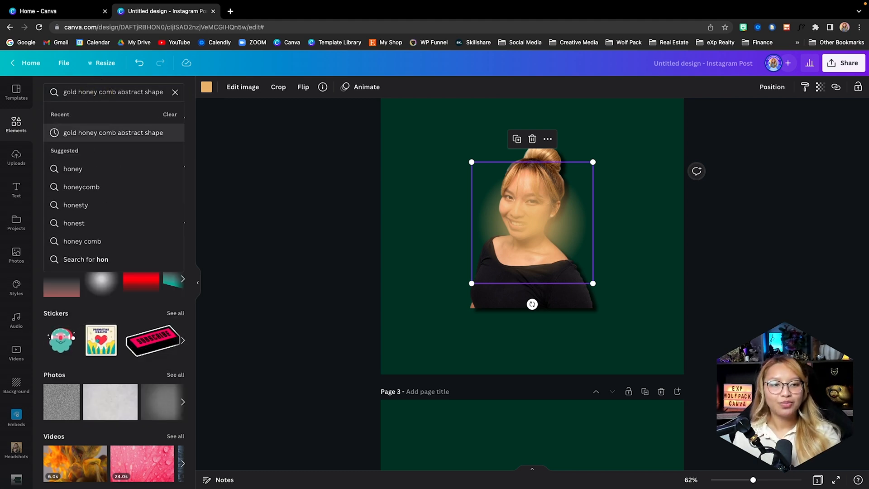
pyautogui.press('Return')
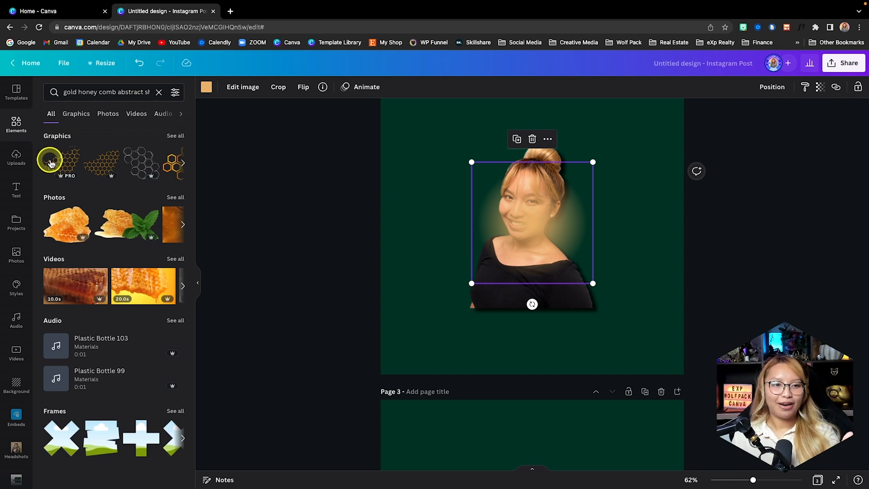
pyautogui.click(51, 162)
pyautogui.moveTo(518, 227); pyautogui.dragTo(442, 159)
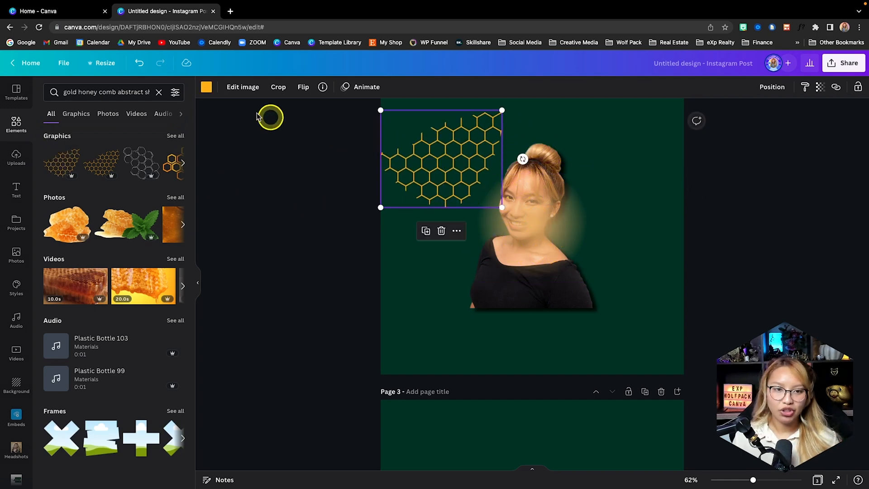
pyautogui.click(206, 87)
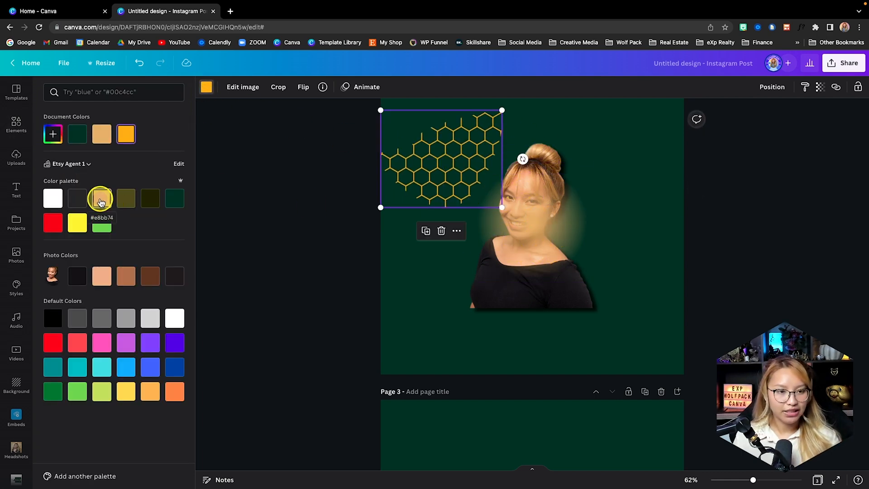
pyautogui.click(642, 355)
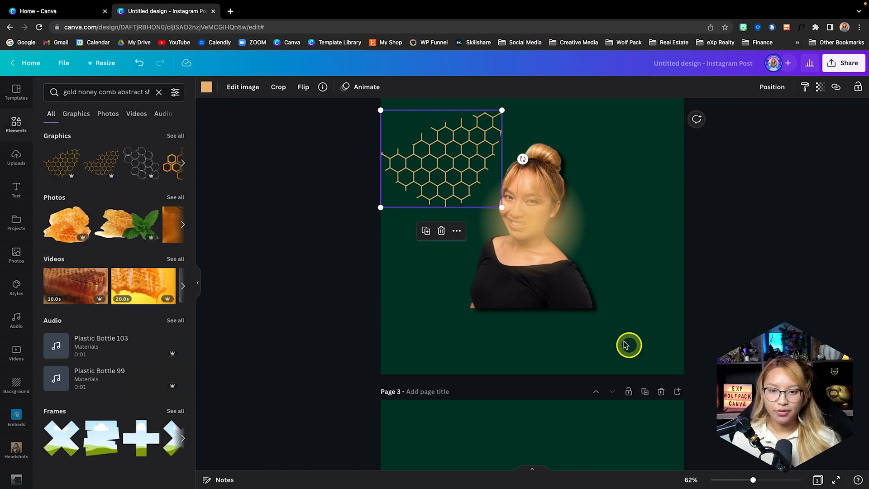
# Send the gradient circle on page 2 backward so it sits behind the portrait
pyautogui.click(566, 300)
pyautogui.click(559, 231)
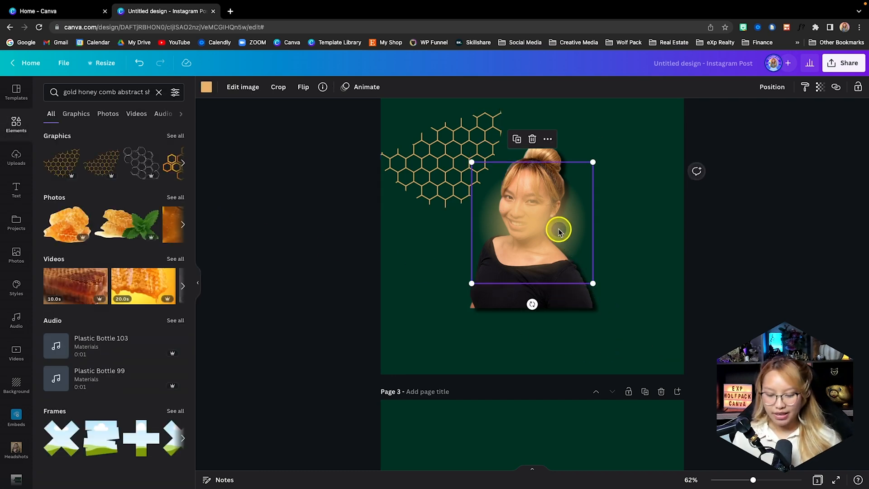
pyautogui.hotkey('ctrl', '[')
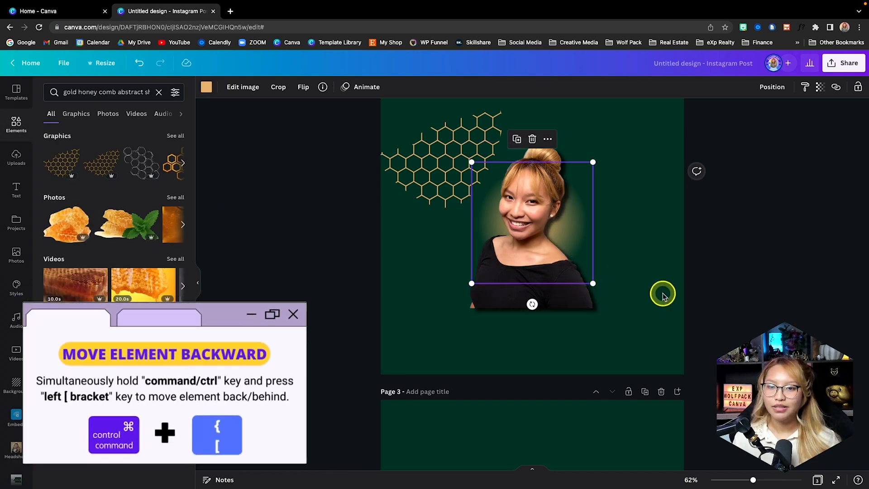
pyautogui.click(662, 293)
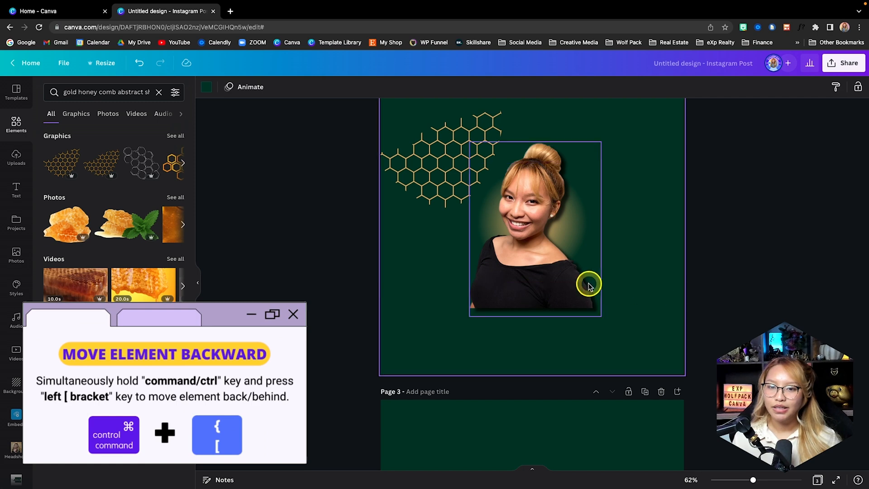
# Enlarge the drop-shadow portrait on page 2 until it nearly fills the page height and its lower edge extends past the page
pyautogui.click(556, 289)
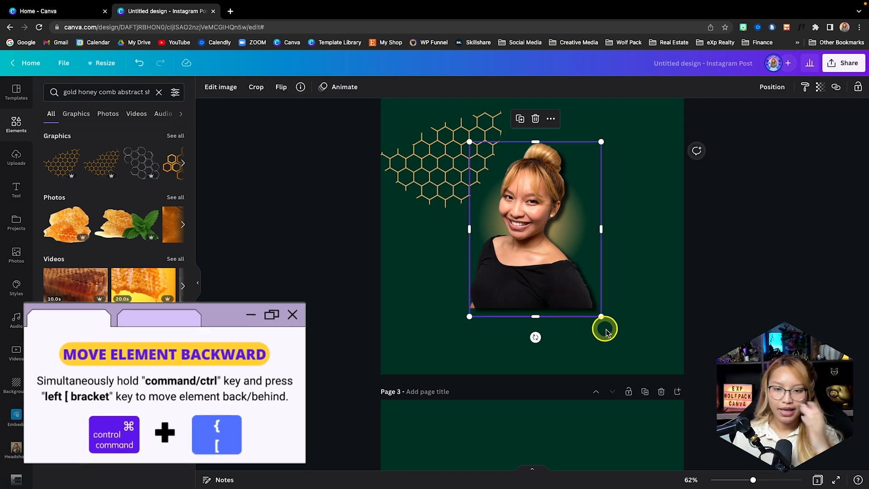
pyautogui.moveTo(598, 315); pyautogui.dragTo(656, 388)
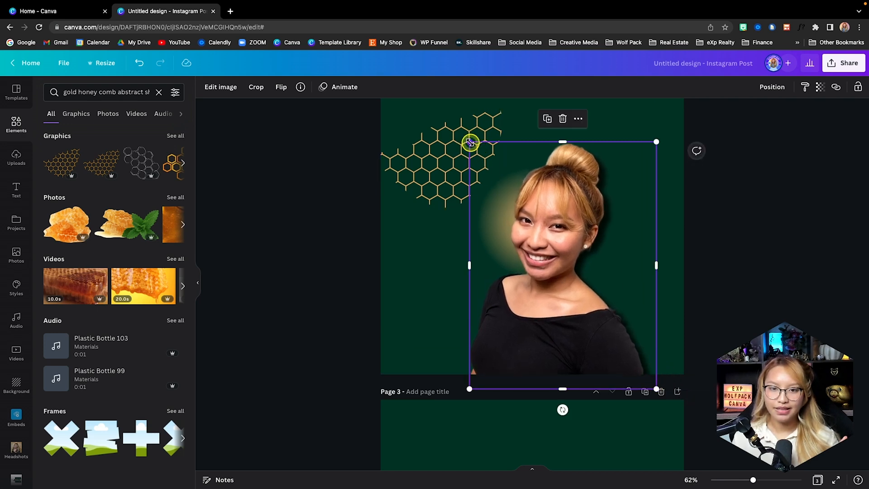
pyautogui.moveTo(469, 142); pyautogui.dragTo(441, 116)
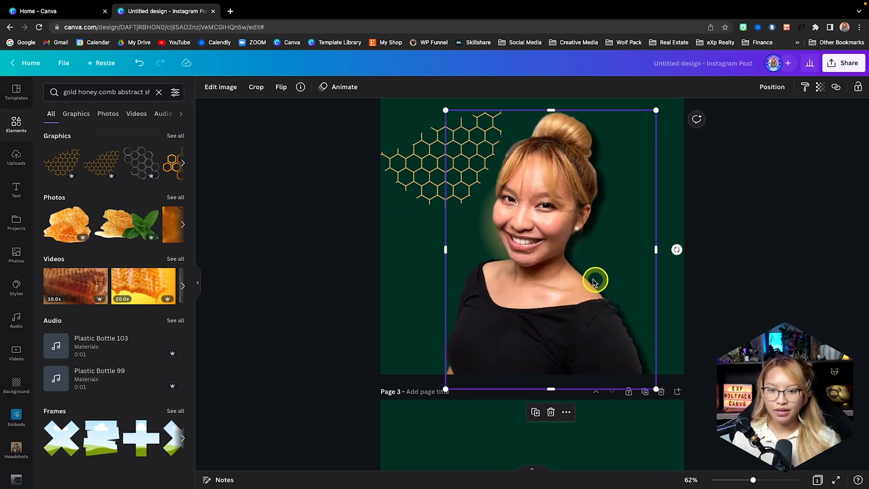
# Enlarge the gradient circle behind the portrait on page 2 and center it so it glows around both shoulders
pyautogui.click(479, 231)
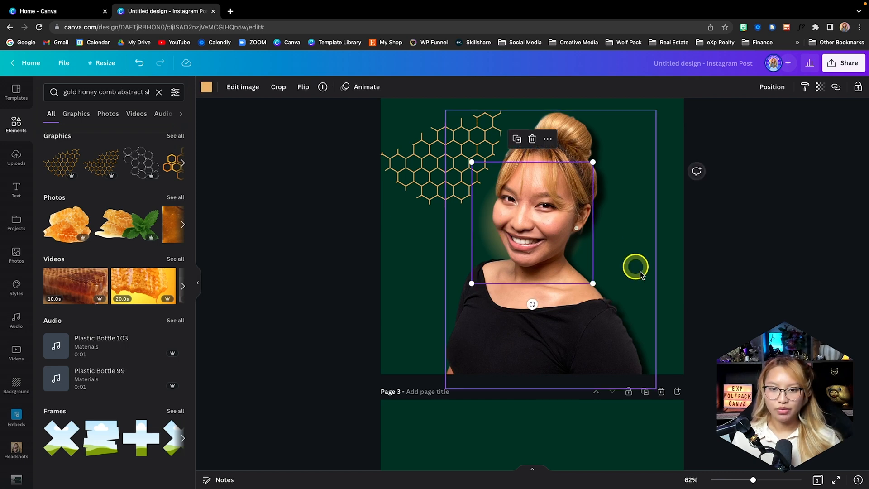
pyautogui.moveTo(592, 284); pyautogui.dragTo(699, 378)
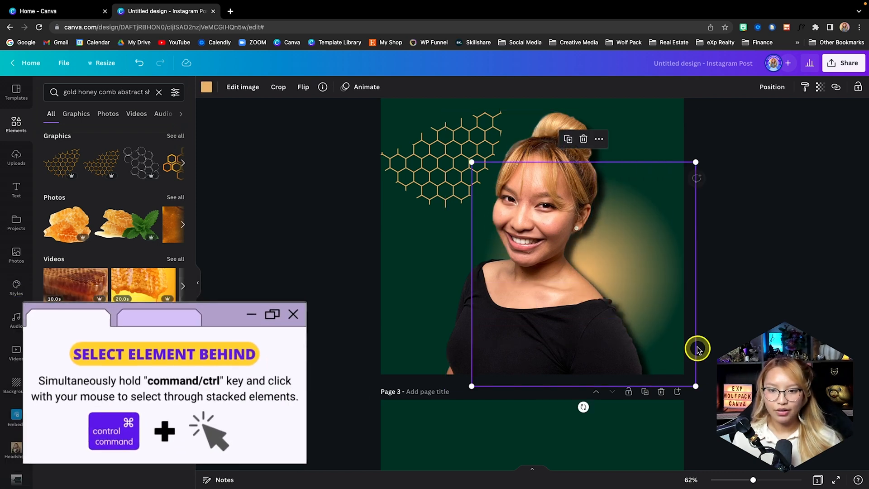
pyautogui.moveTo(695, 341); pyautogui.dragTo(653, 332)
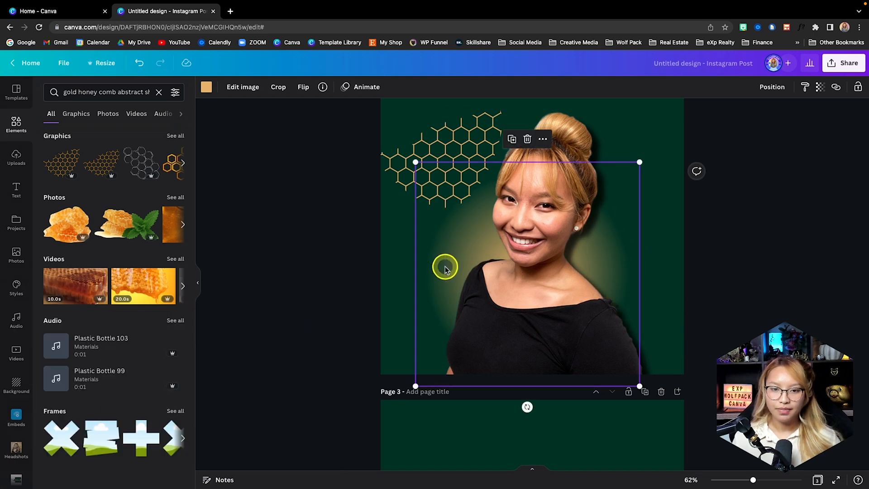
pyautogui.moveTo(636, 383); pyautogui.dragTo(675, 411)
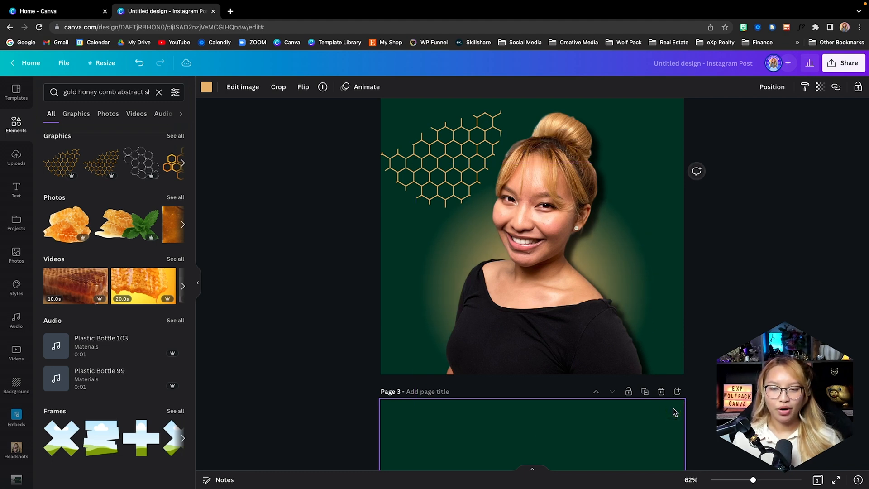
# Rotate and enlarge the honeycomb graphic on page 2 and position it over the right side of the page
pyautogui.click(408, 181)
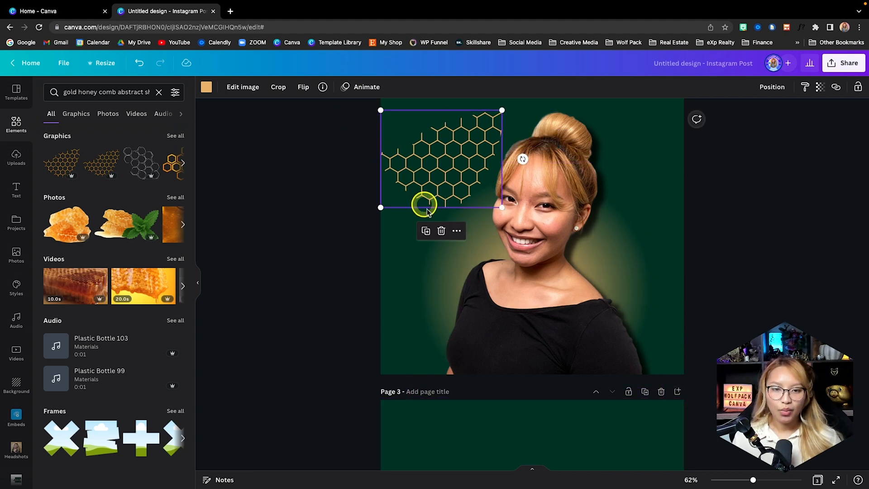
pyautogui.moveTo(523, 159); pyautogui.dragTo(411, 248)
pyautogui.click(468, 232)
pyautogui.moveTo(467, 233); pyautogui.dragTo(525, 392)
pyautogui.moveTo(419, 258); pyautogui.dragTo(559, 219)
pyautogui.moveTo(688, 345); pyautogui.dragTo(695, 376)
pyautogui.click(684, 237)
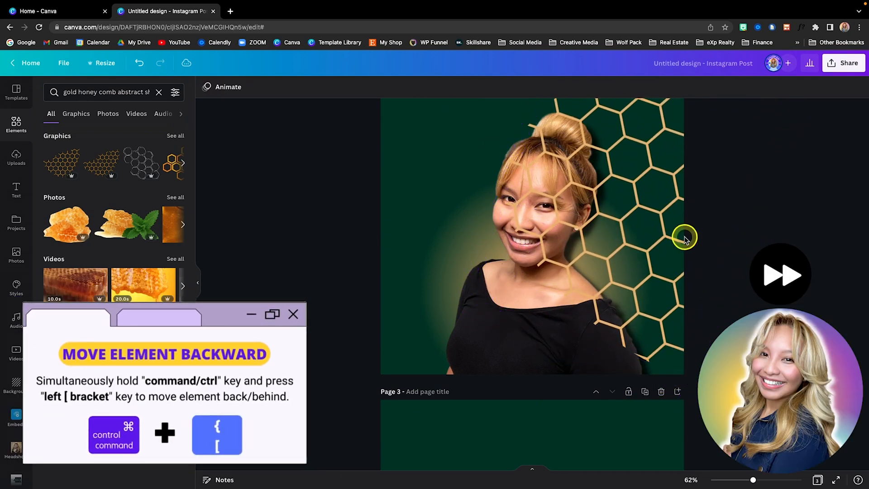
# Send the honeycomb graphic on page 2 backward so it sits behind the portrait
pyautogui.click(615, 242)
pyautogui.press('super+[')
pyautogui.click(717, 344)
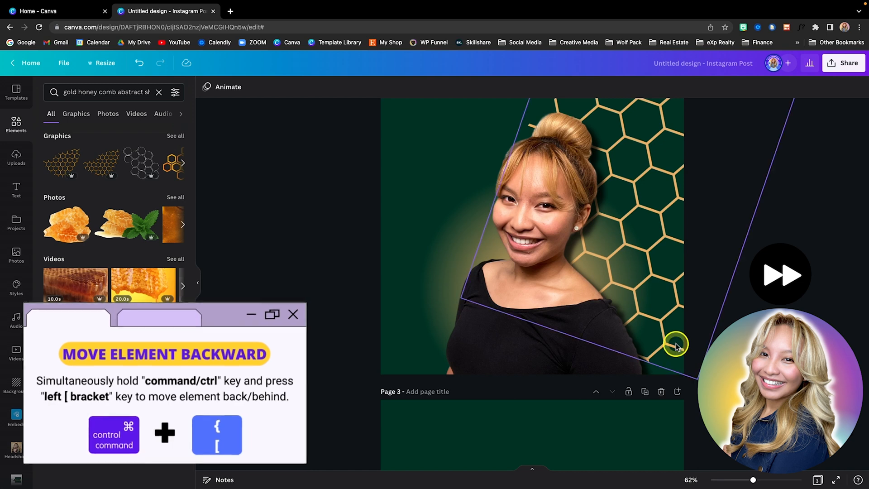
# Select the portrait and gradient circle on page 2 together, enlarge them slightly and shift them a little to the left
pyautogui.scroll(1, 674, 345)
pyautogui.scroll(-1, 563, 208)
pyautogui.click(562, 208)
pyautogui.keyDown('shift'); pyautogui.click(457, 280); pyautogui.keyUp('shift')
pyautogui.scroll(2, 563, 235)
pyautogui.moveTo(664, 198); pyautogui.dragTo(681, 178)
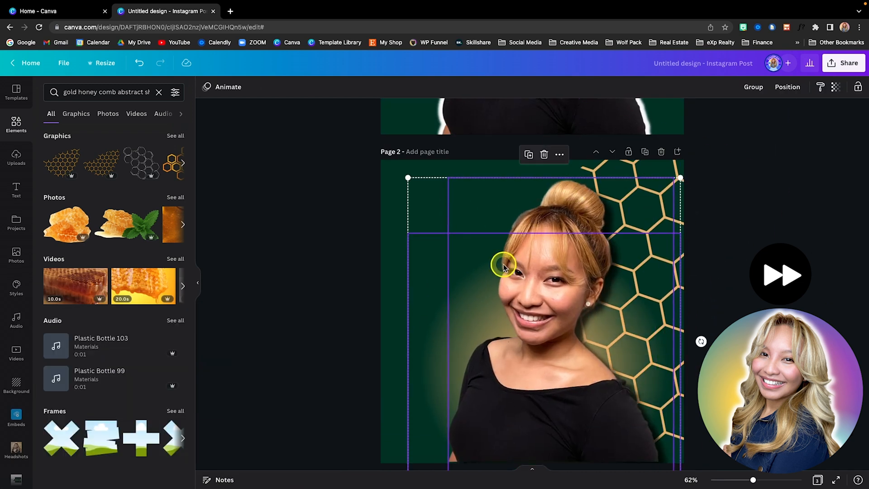
pyautogui.moveTo(502, 266); pyautogui.dragTo(491, 265)
pyautogui.click(753, 294)
# Apply a Drop shadow effect to the portrait on page 3
pyautogui.scroll(-1, 755, 292)
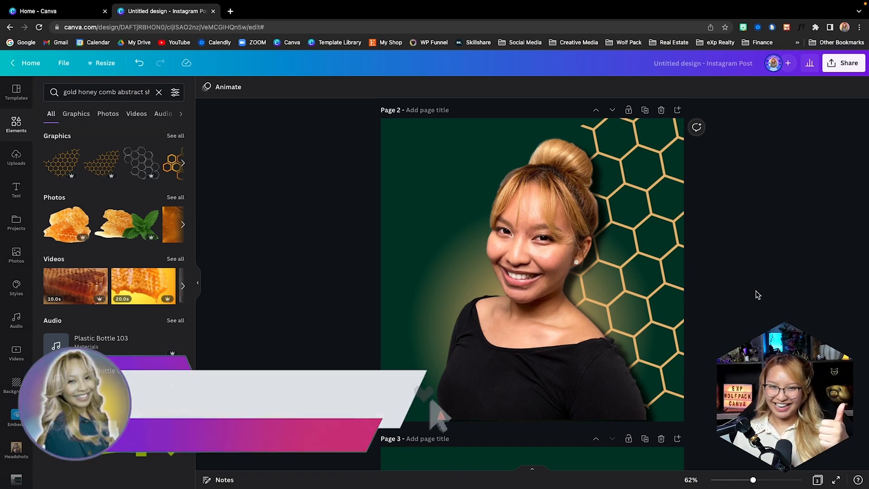
pyautogui.scroll(-8, 757, 294)
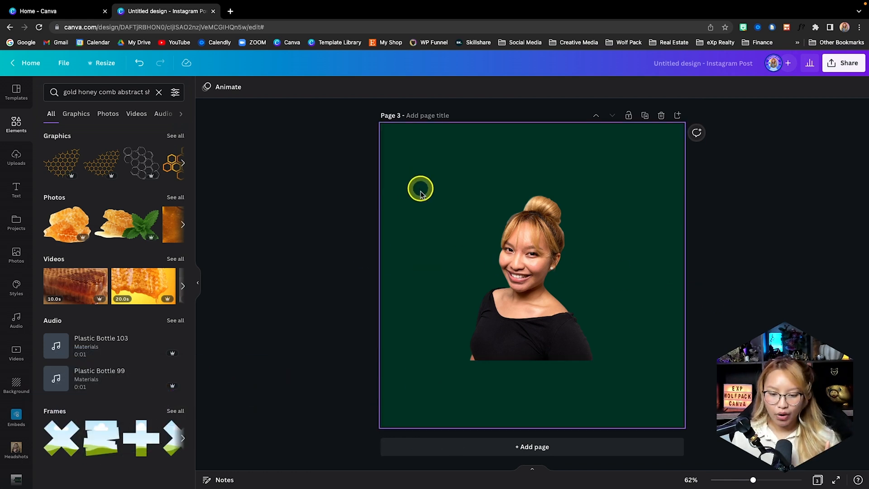
pyautogui.click(549, 310)
pyautogui.click(229, 92)
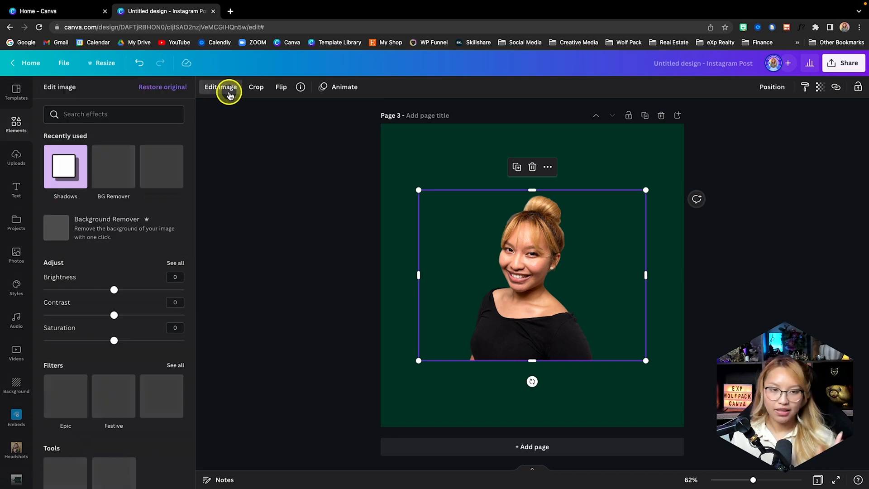
pyautogui.click(65, 166)
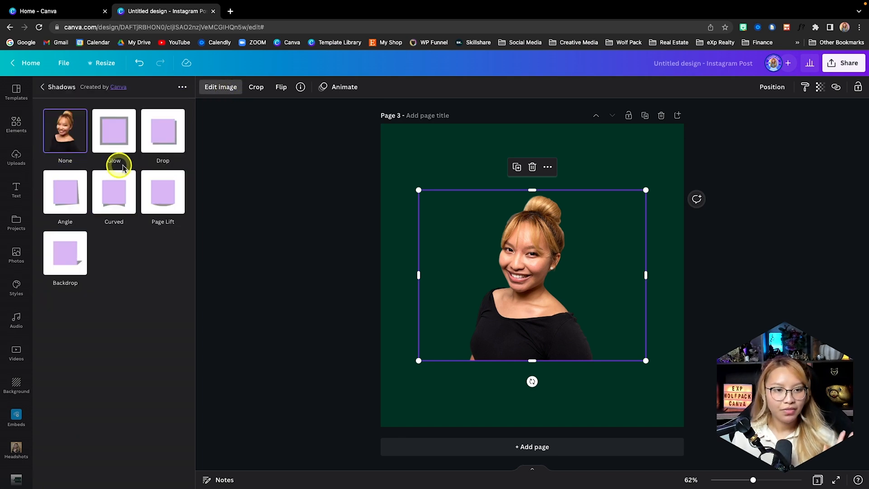
pyautogui.click(169, 135)
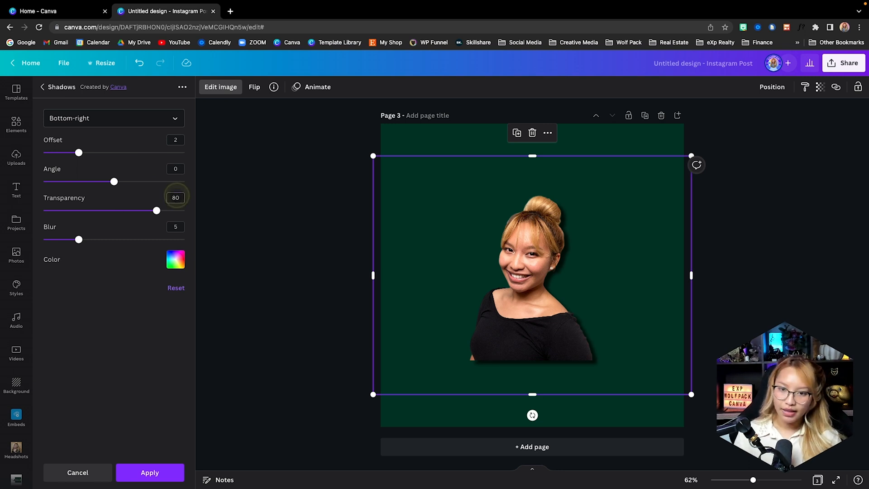
pyautogui.click(283, 196)
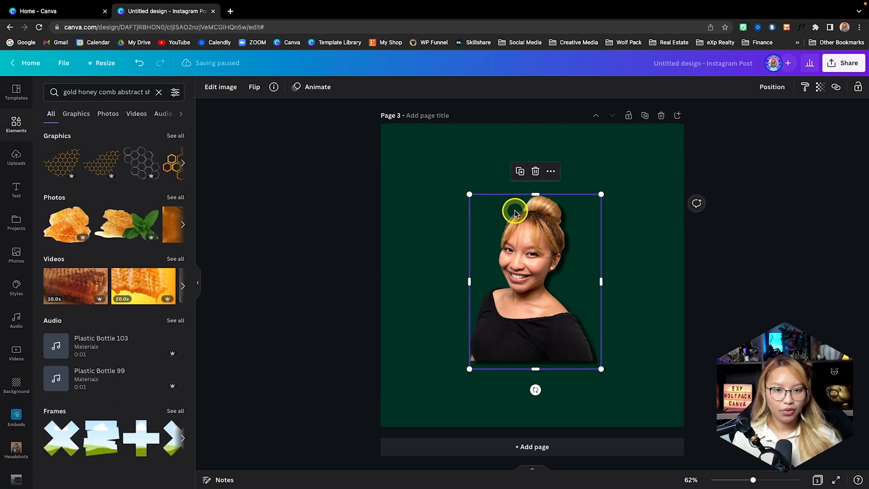
# Add a gold square to page 3 and stretch it into a rectangle covering the page's lower half
pyautogui.press('r')
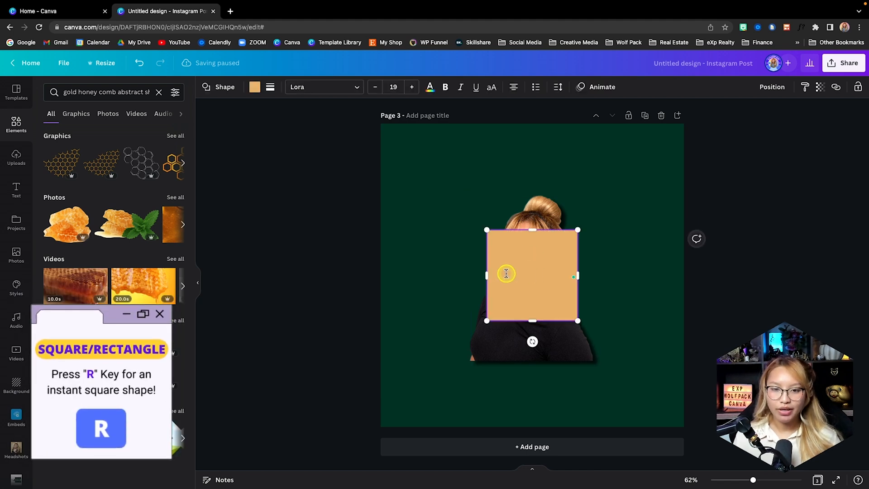
pyautogui.moveTo(512, 251); pyautogui.dragTo(414, 340)
pyautogui.moveTo(472, 336); pyautogui.dragTo(682, 265)
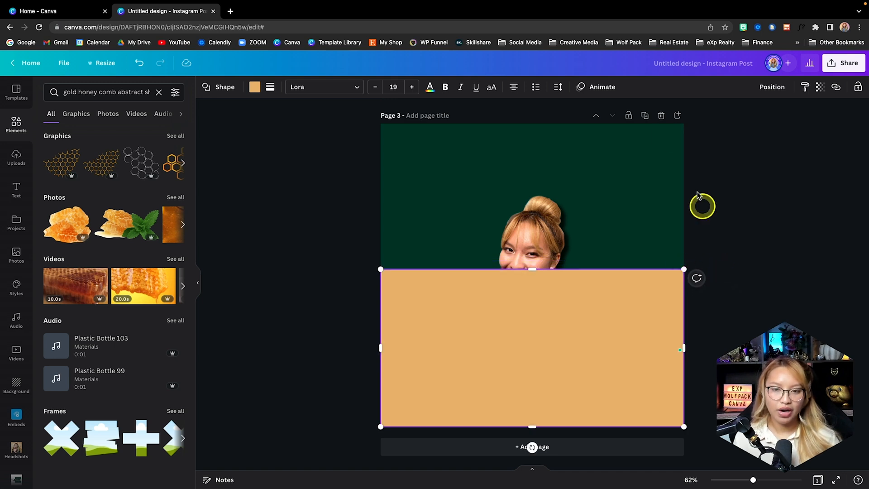
# Bring the page 3 portrait in front of the gold rectangle, then enlarge and position it to fill the page height
pyautogui.click(537, 244)
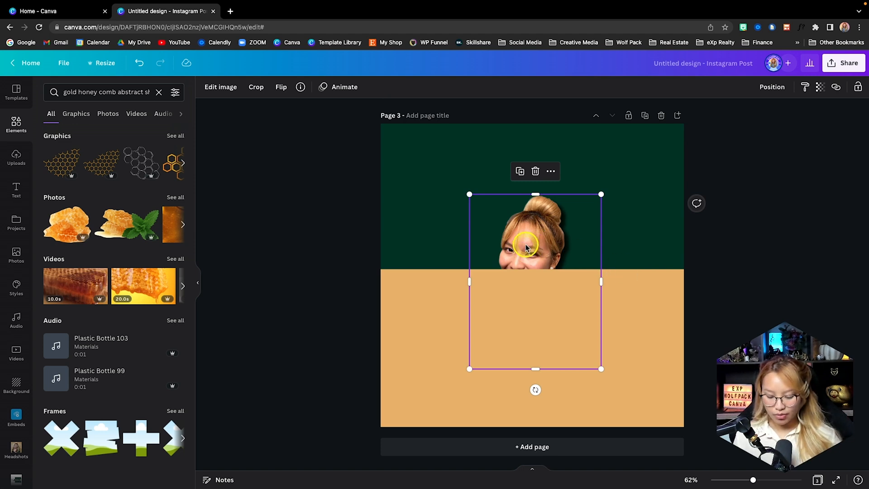
pyautogui.hotkey('ctrl', ']')
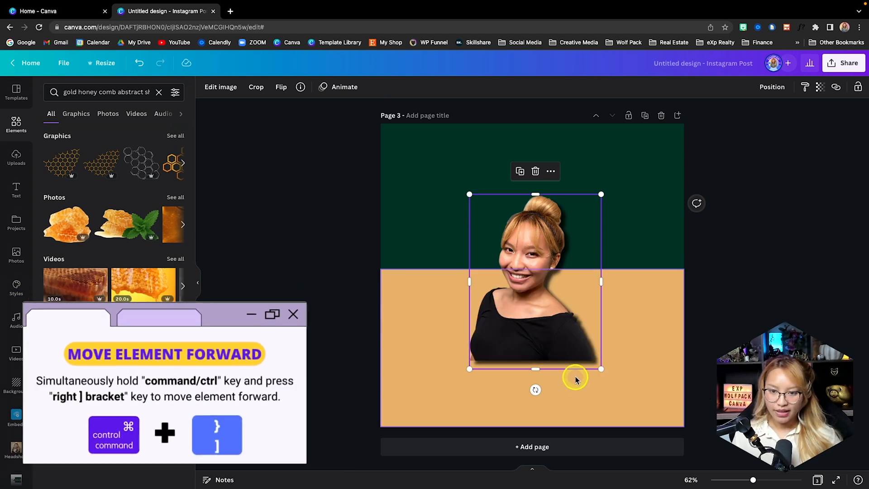
pyautogui.moveTo(600, 367); pyautogui.dragTo(707, 456)
pyautogui.moveTo(601, 394); pyautogui.dragTo(559, 326)
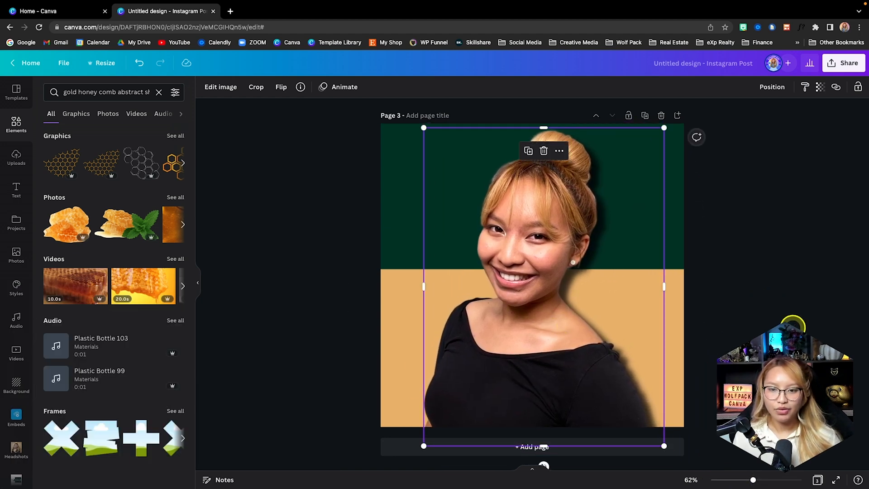
pyautogui.click(778, 327)
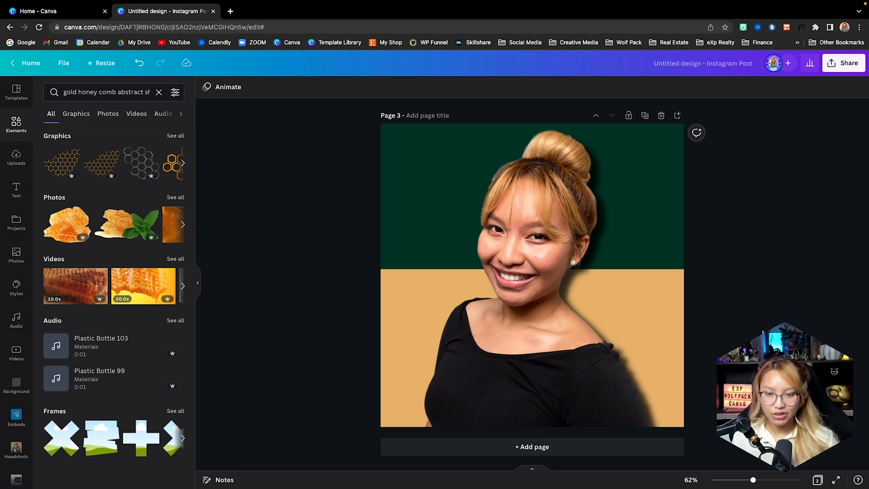
# Enlarge the white-outlined portrait on page 1 slightly towards the page's upper right
pyautogui.scroll(3, 763, 333)
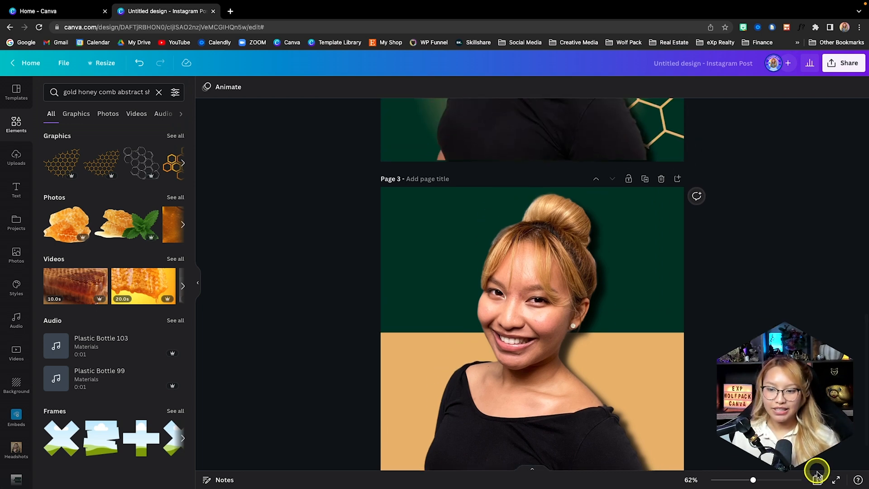
pyautogui.click(817, 479)
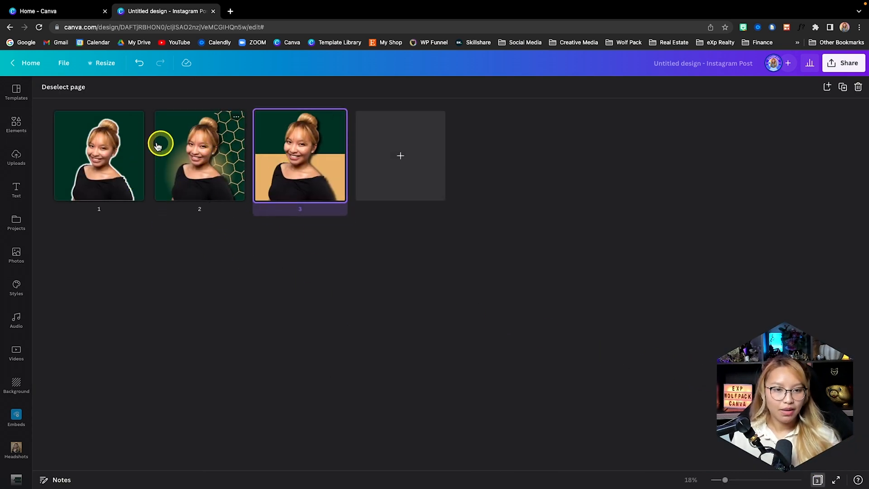
pyautogui.doubleClick(117, 154)
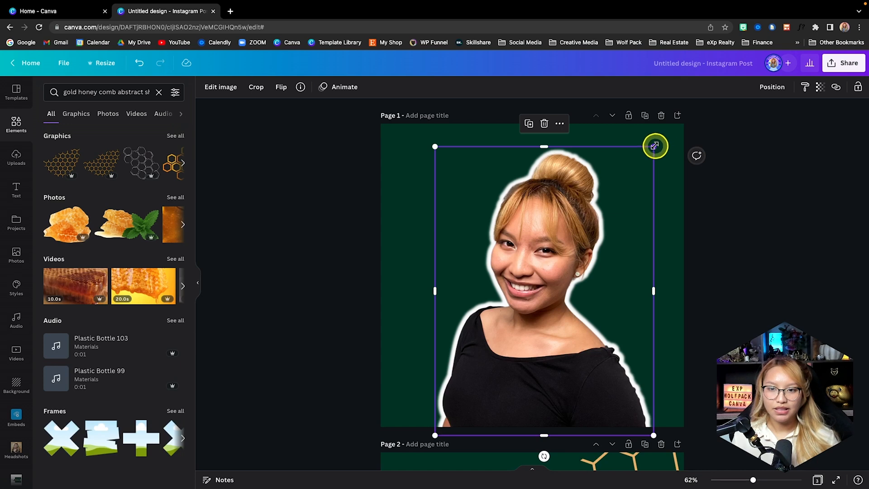
pyautogui.moveTo(654, 146)
pyautogui.mouseDown()
pyautogui.moveTo(666, 130)
pyautogui.moveTo(666, 138)
pyautogui.mouseUp()
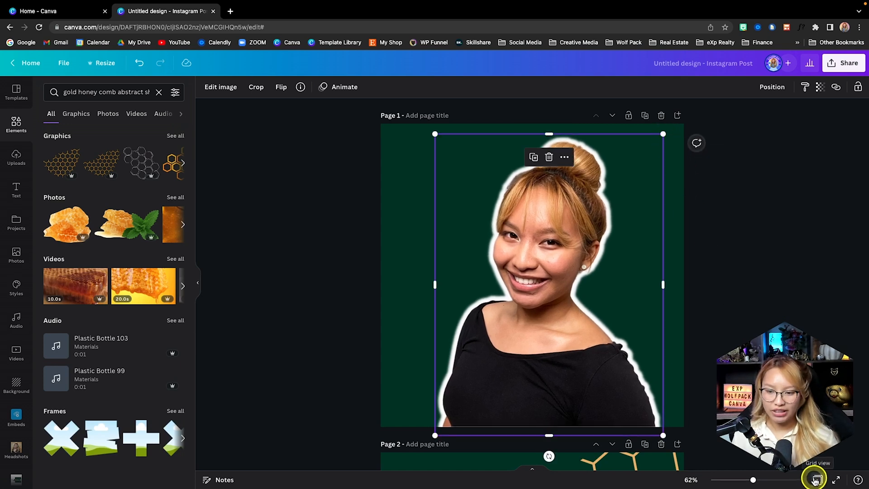
# Download all three pages of the design as PNG files
pyautogui.click(849, 67)
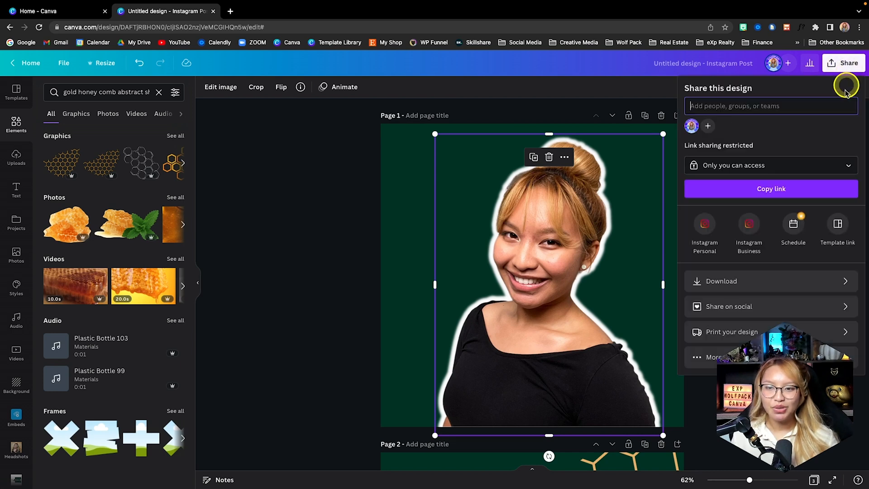
pyautogui.click(767, 281)
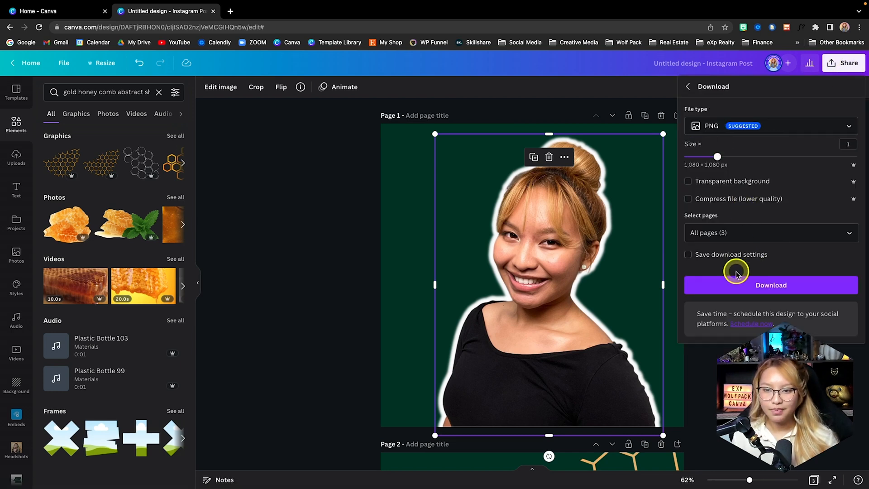
pyautogui.click(738, 285)
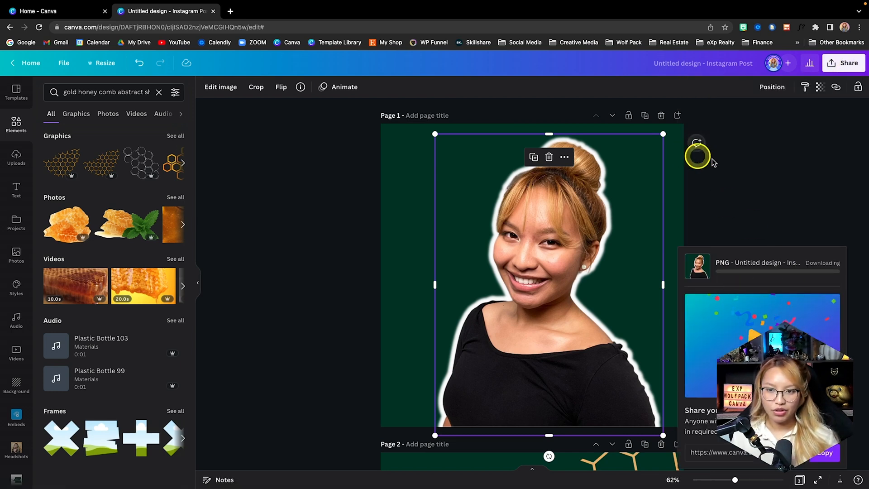
pyautogui.click(713, 162)
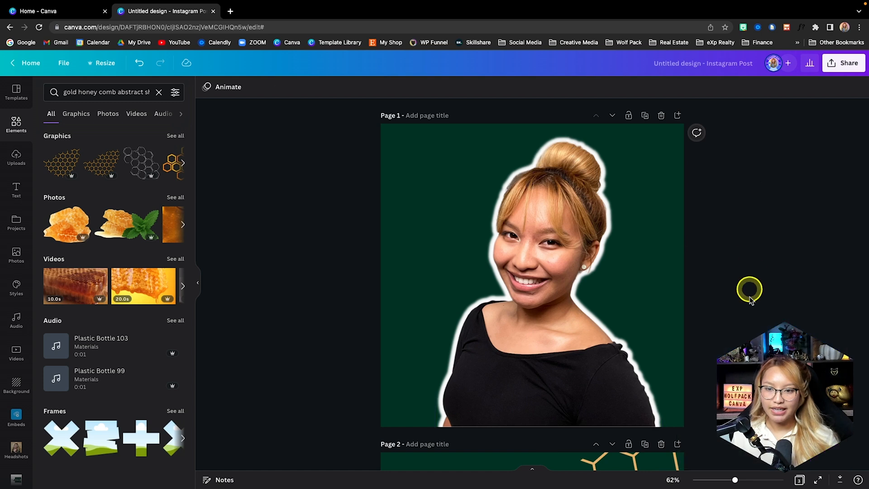
# Add a new page 4 after the gold-and-green page and open it for editing
pyautogui.click(799, 481)
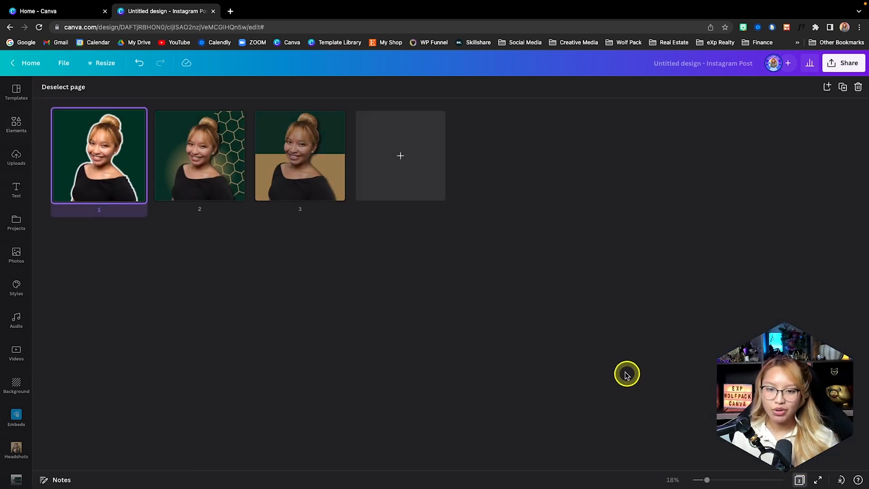
pyautogui.click(409, 147)
pyautogui.doubleClick(394, 167)
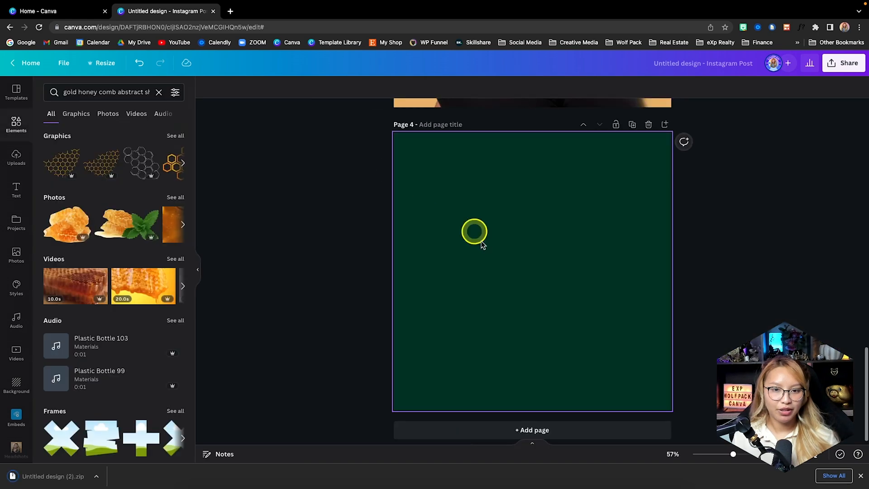
pyautogui.click(273, 452)
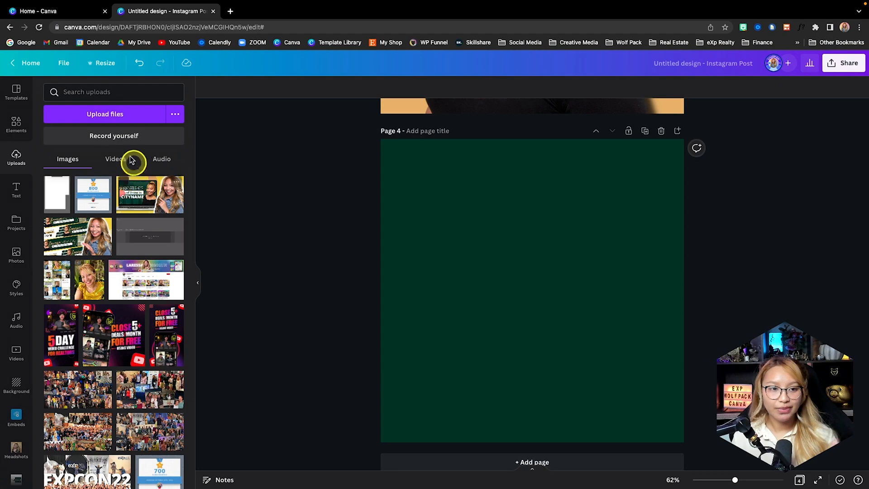
# Upload 1.png, 2.png and 3.png from the Untitled design (1) folder
pyautogui.click(103, 113)
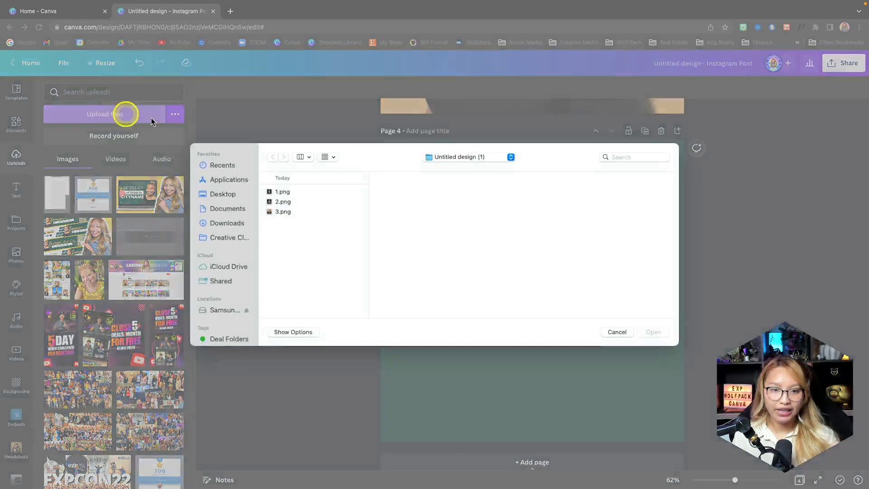
pyautogui.moveTo(307, 226); pyautogui.dragTo(296, 182)
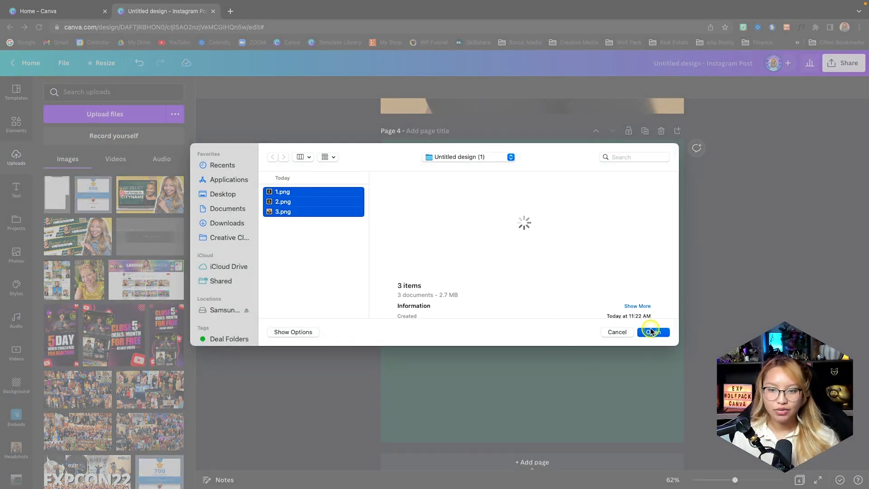
pyautogui.click(650, 332)
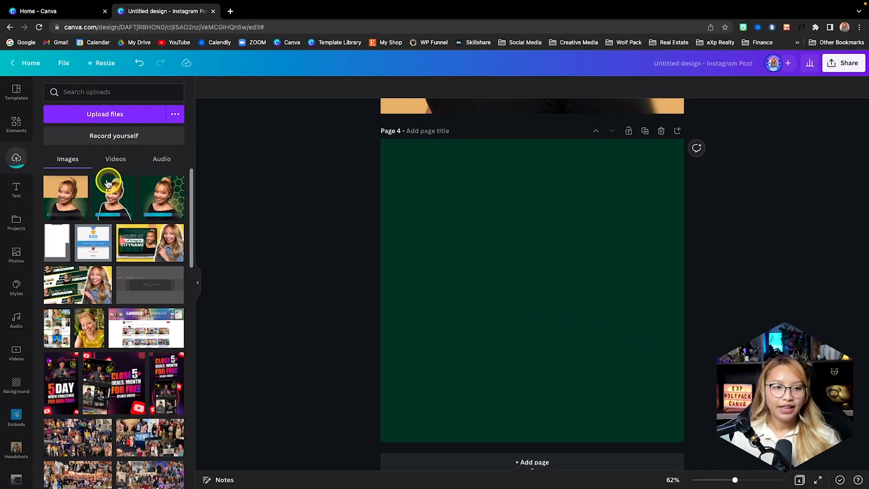
# Clear the honeycomb search, find the general frames among the elements and add the circle frame to page 4
pyautogui.click(14, 122)
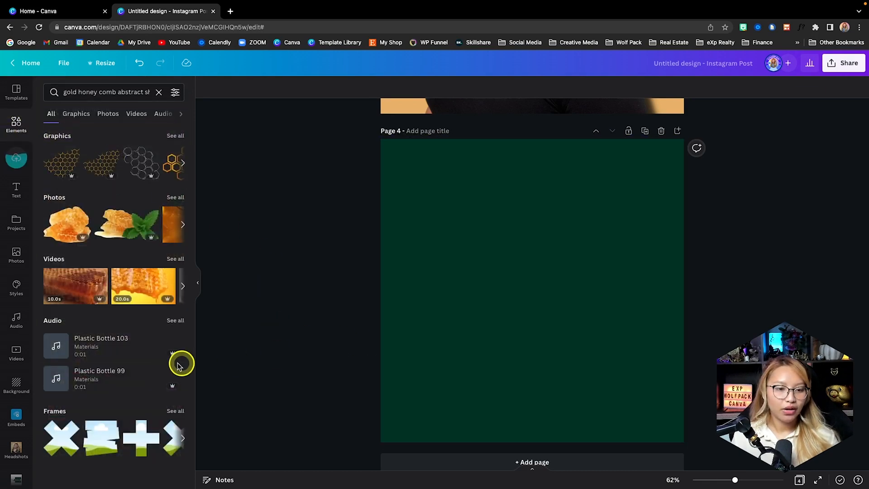
pyautogui.click(175, 411)
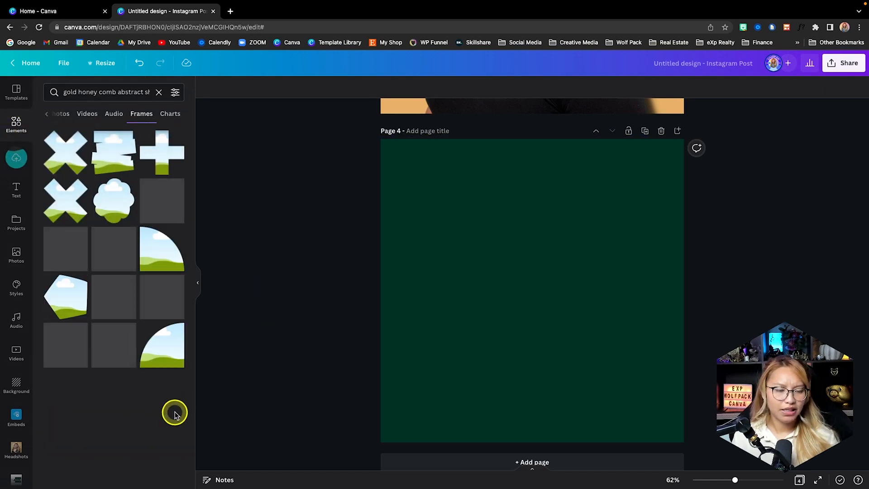
pyautogui.scroll(-5, 106, 260)
pyautogui.scroll(-3, 107, 267)
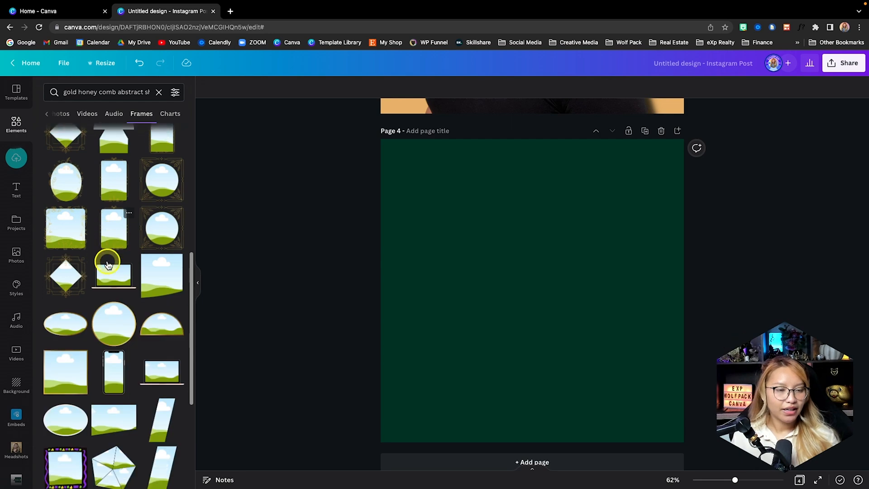
pyautogui.scroll(10, 145, 179)
pyautogui.click(157, 92)
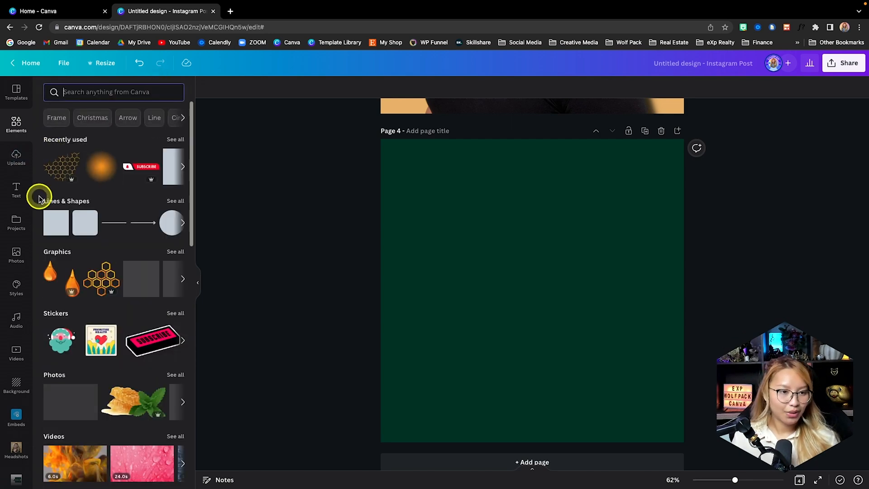
pyautogui.scroll(-4, 92, 208)
pyautogui.scroll(-5, 92, 207)
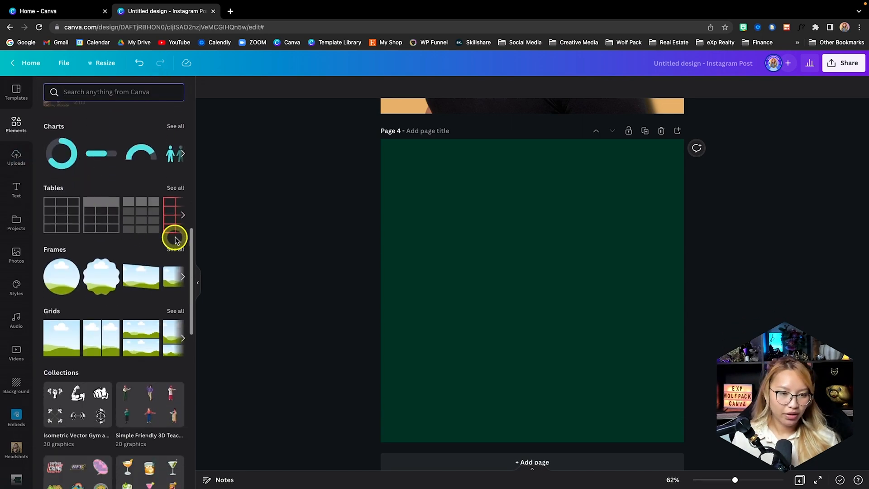
pyautogui.click(62, 277)
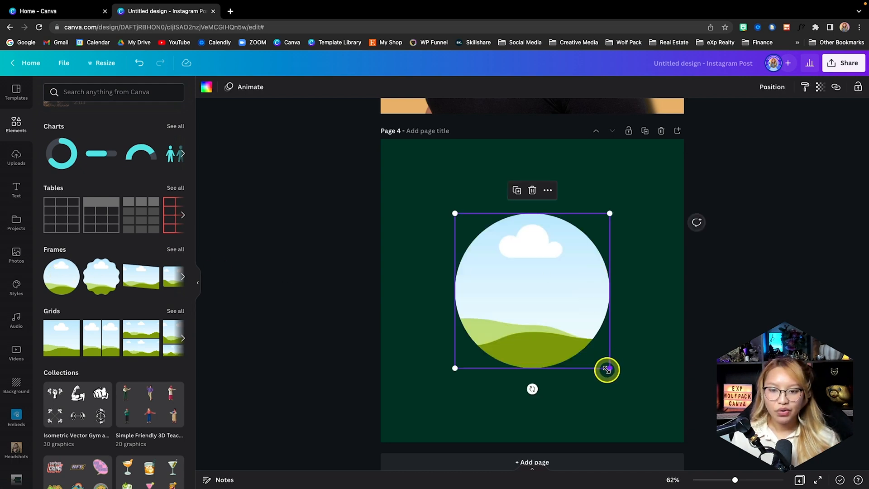
# Enlarge and reposition the circle frame so it spans the full width and height of page 4
pyautogui.moveTo(607, 370); pyautogui.dragTo(678, 430)
pyautogui.moveTo(576, 333); pyautogui.dragTo(498, 254)
pyautogui.moveTo(605, 362); pyautogui.dragTo(674, 436)
pyautogui.moveTo(625, 392); pyautogui.dragTo(695, 390)
# Remove the dark green background from page 4 so the circle frame sits on plain white
pyautogui.click(409, 314)
pyautogui.press('Delete')
pyautogui.moveTo(549, 284); pyautogui.dragTo(487, 281)
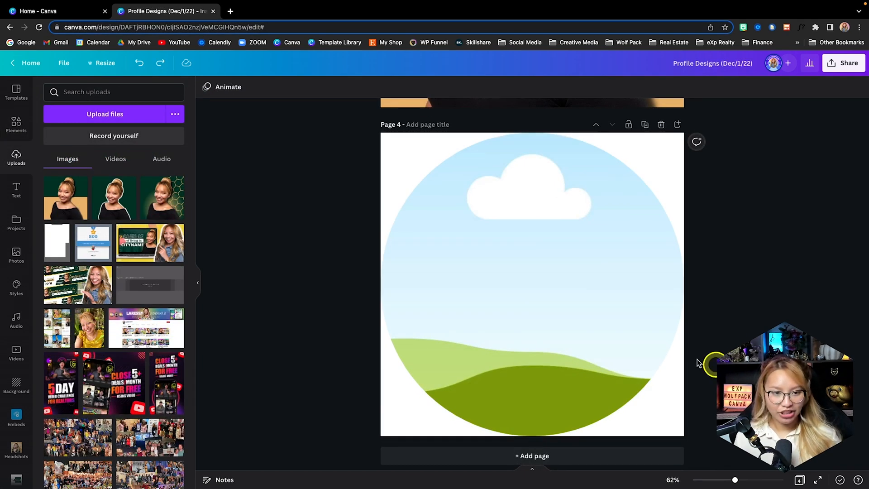
# Duplicate the circle frame page twice to create pages 5 and 6
pyautogui.click(645, 125)
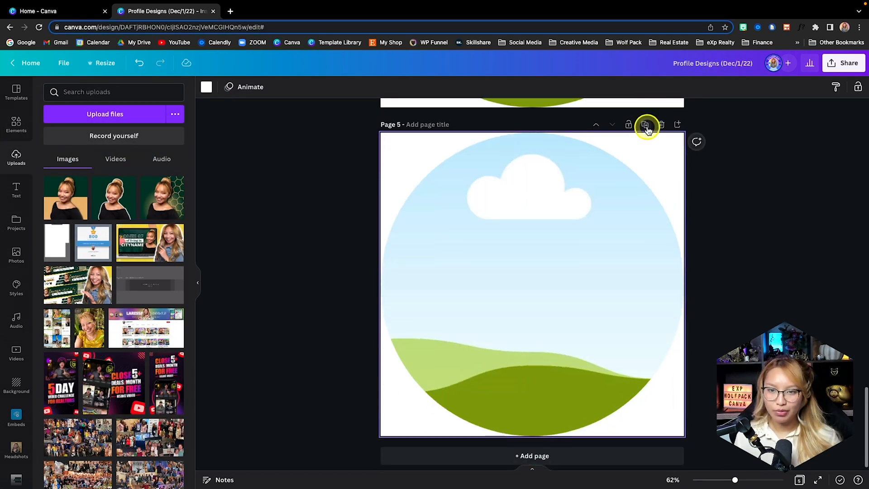
pyautogui.click(645, 125)
pyautogui.scroll(10, 640, 155)
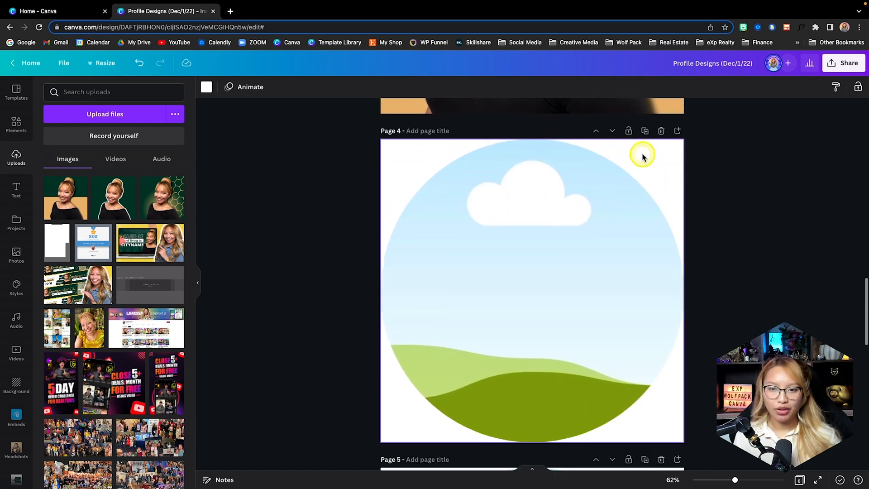
# Fill the circle frames on pages 4, 5 and 6 with the white-outlined, honeycomb and two-tone headshots, and show all pages in a grid
pyautogui.moveTo(163, 197); pyautogui.dragTo(469, 188)
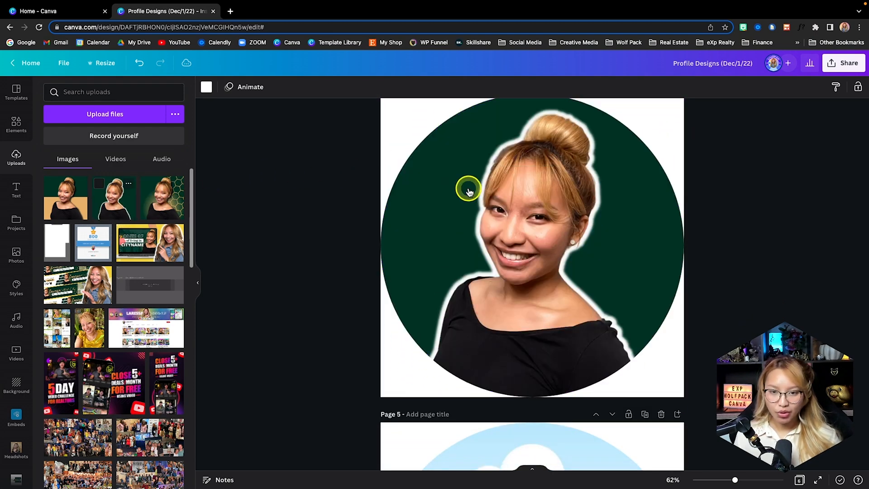
pyautogui.scroll(-5, 469, 190)
pyautogui.moveTo(163, 199); pyautogui.dragTo(428, 231)
pyautogui.scroll(-5, 428, 233)
pyautogui.scroll(-3, 429, 233)
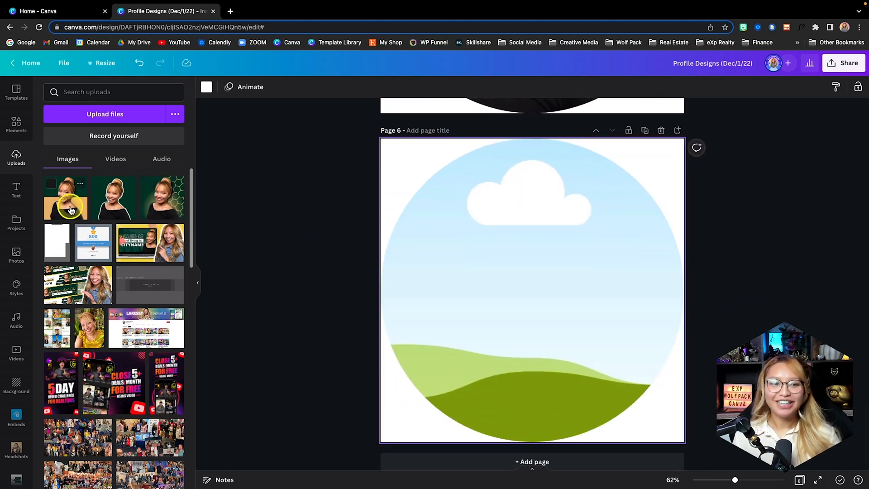
pyautogui.moveTo(66, 197); pyautogui.dragTo(592, 306)
pyautogui.click(816, 479)
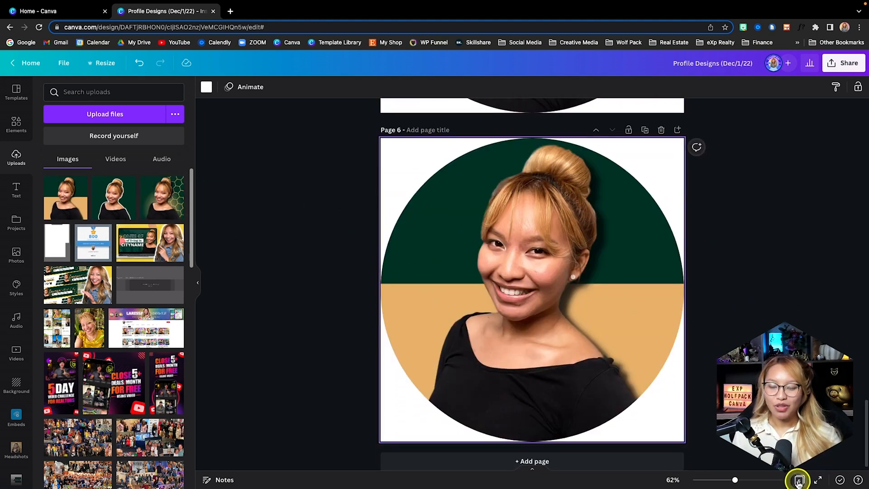
pyautogui.click(799, 480)
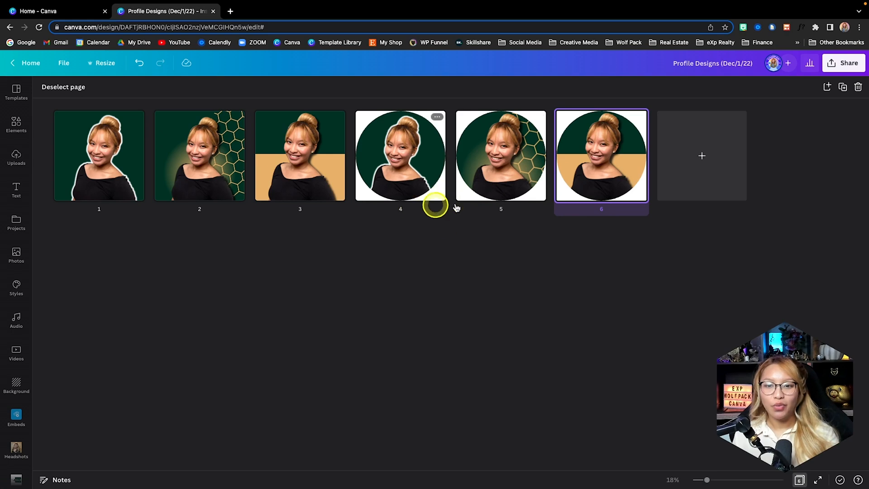
# Set up a PNG download of only pages 4–6, leaving out pages 1–3, with a transparent background
pyautogui.click(834, 69)
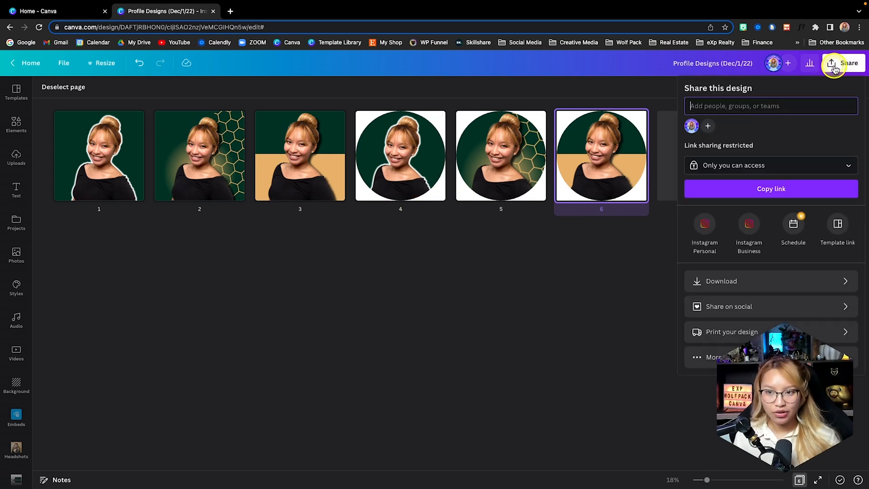
pyautogui.click(793, 283)
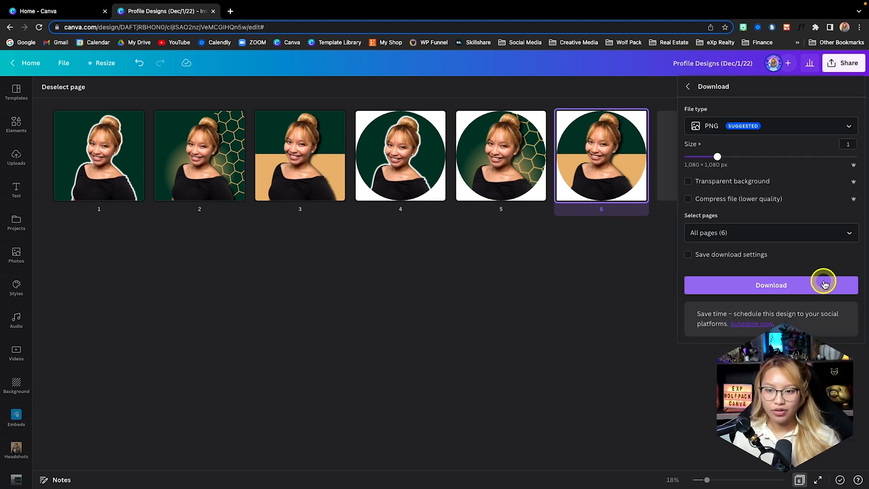
pyautogui.click(737, 228)
pyautogui.scroll(-1, 750, 292)
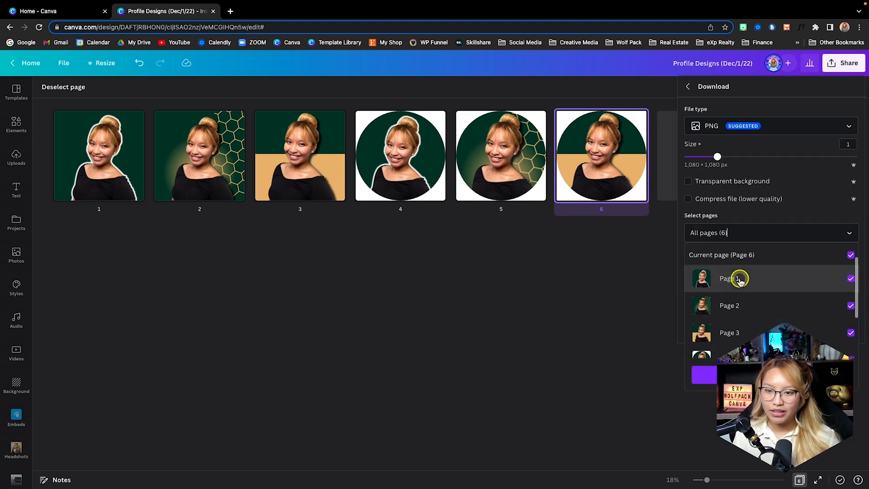
pyautogui.click(739, 278)
pyautogui.click(742, 313)
pyautogui.click(743, 333)
pyautogui.click(690, 181)
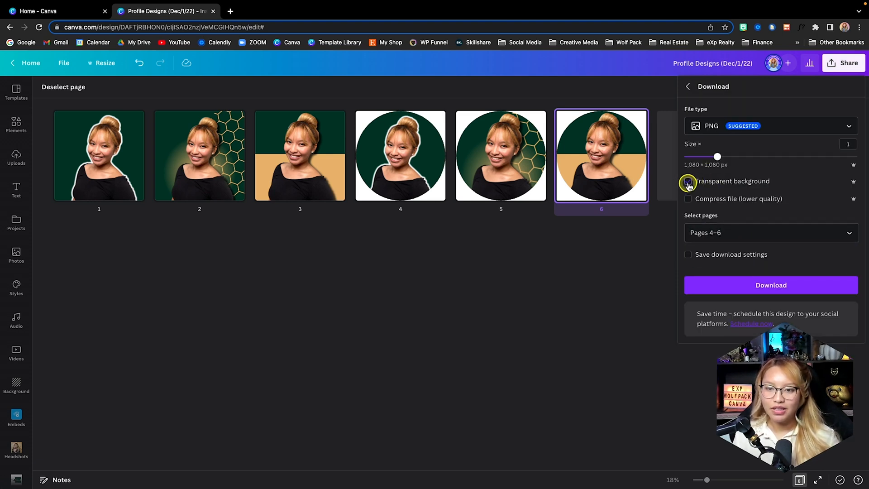